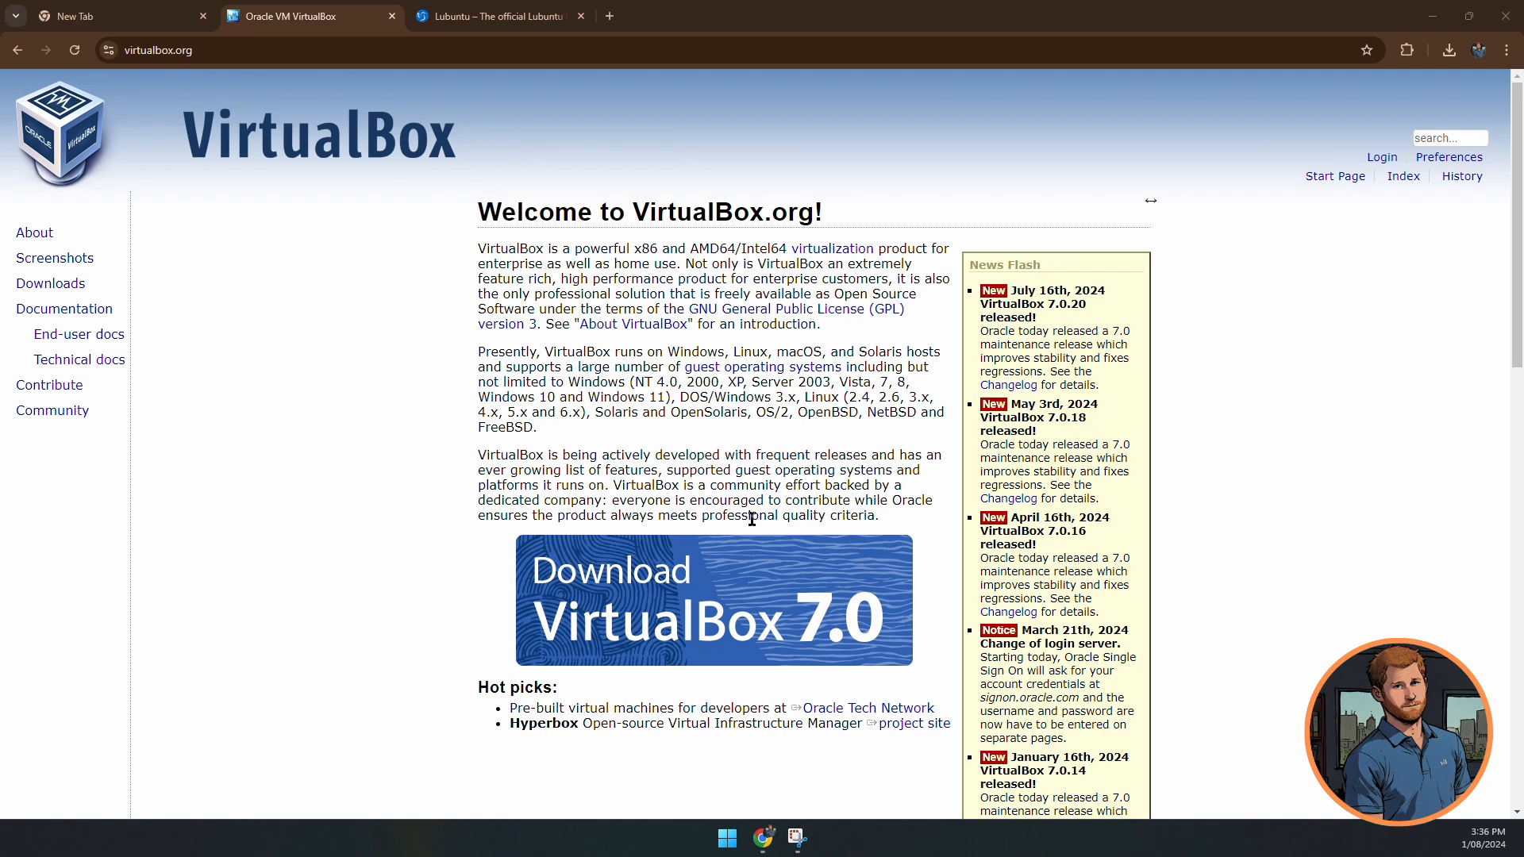
- Download the VirtualBox 7.0.20 Windows installer and Extension Pack, then go to the Lubuntu site
left_click(739, 596)
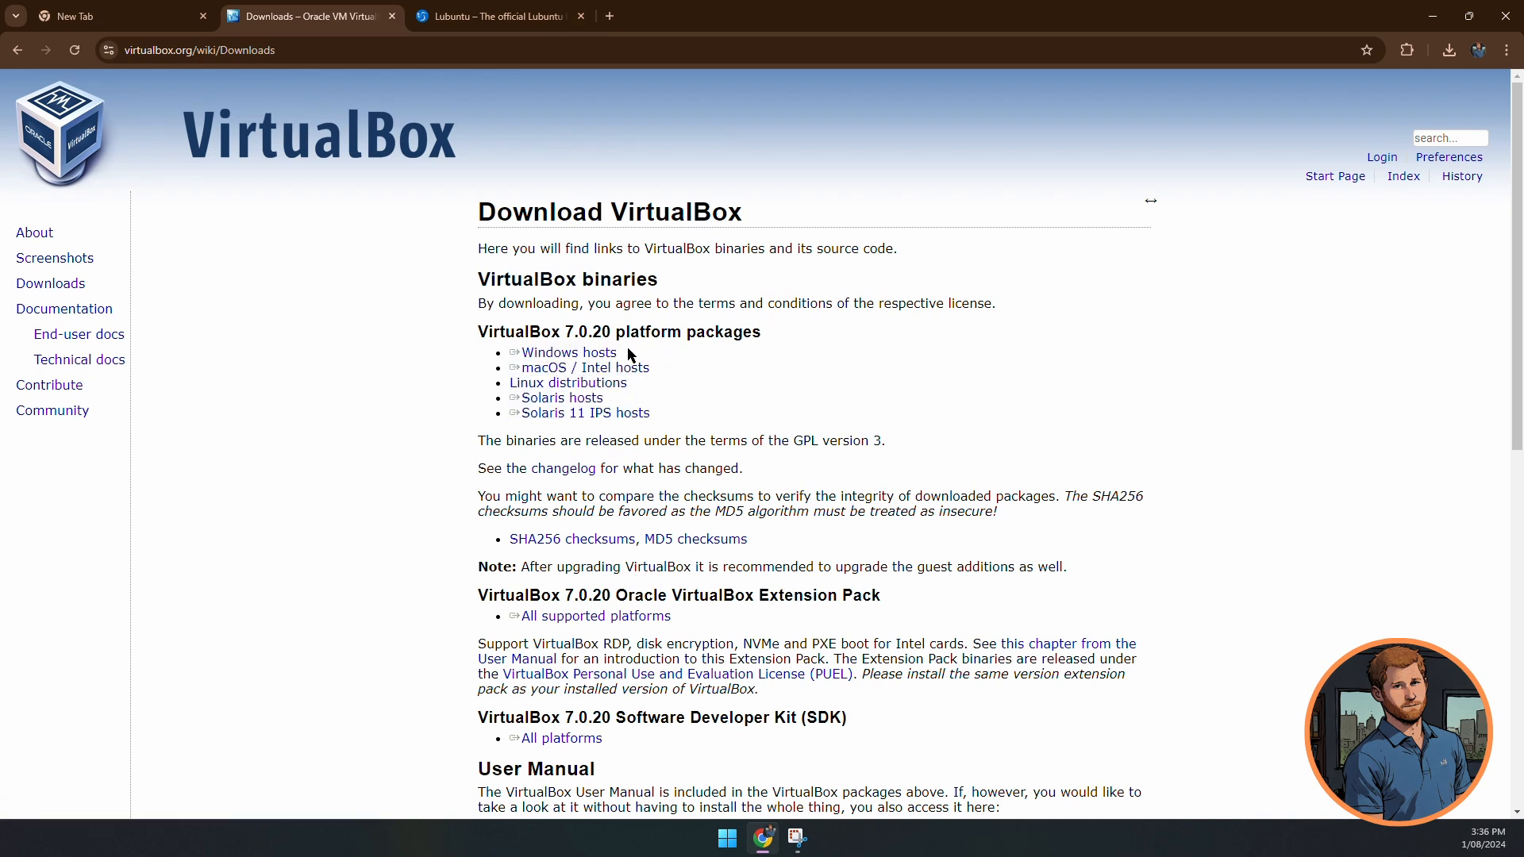
left_click(605, 357)
left_click(645, 625)
left_click(511, 16)
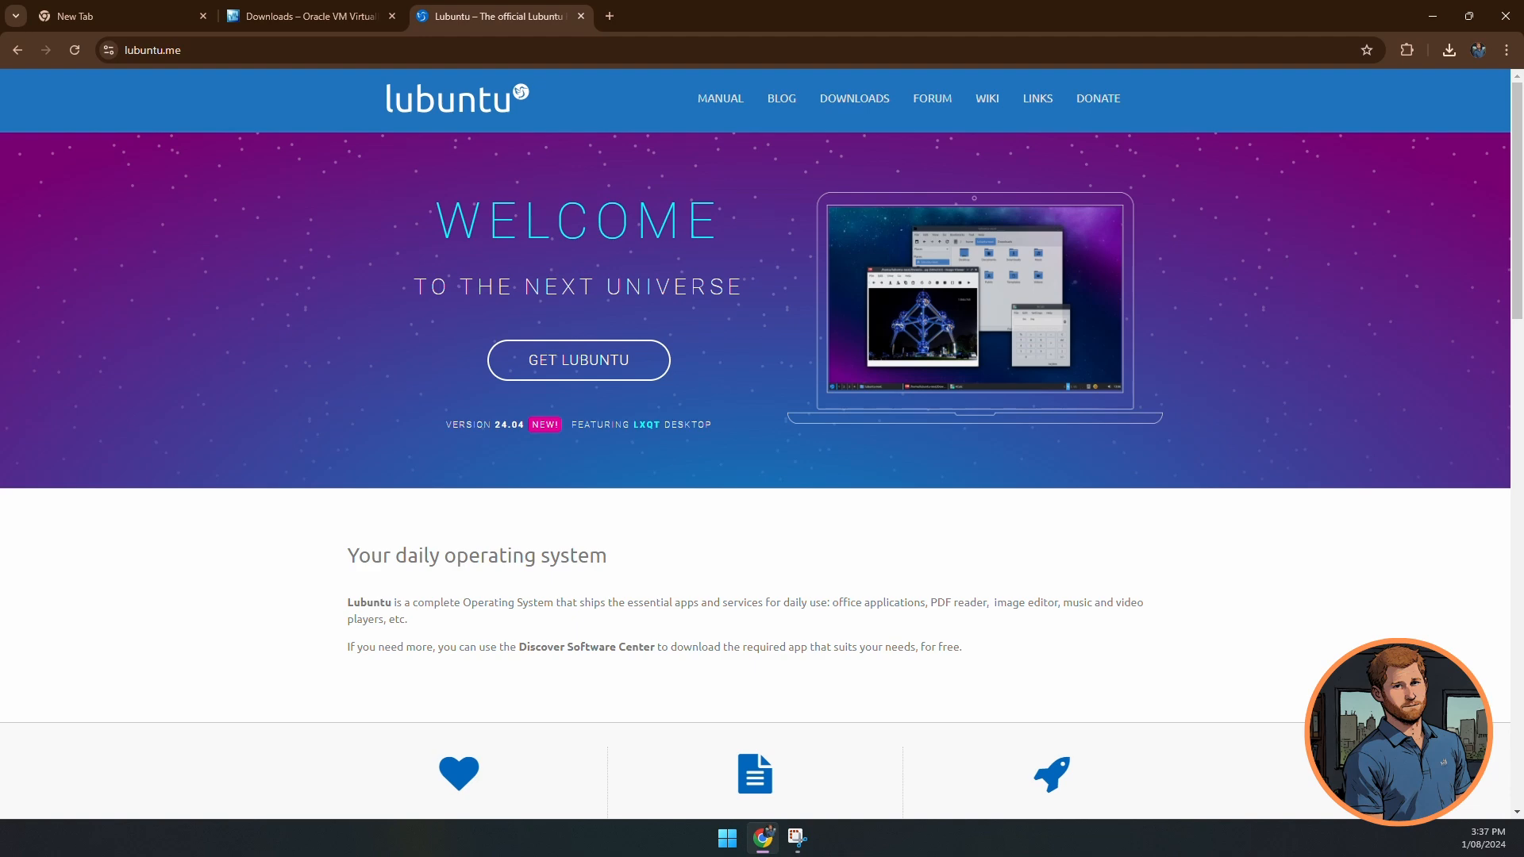
- Download the Lubuntu 24.04 LTS Desktop 64-bit image from the downloads page
left_click(604, 374)
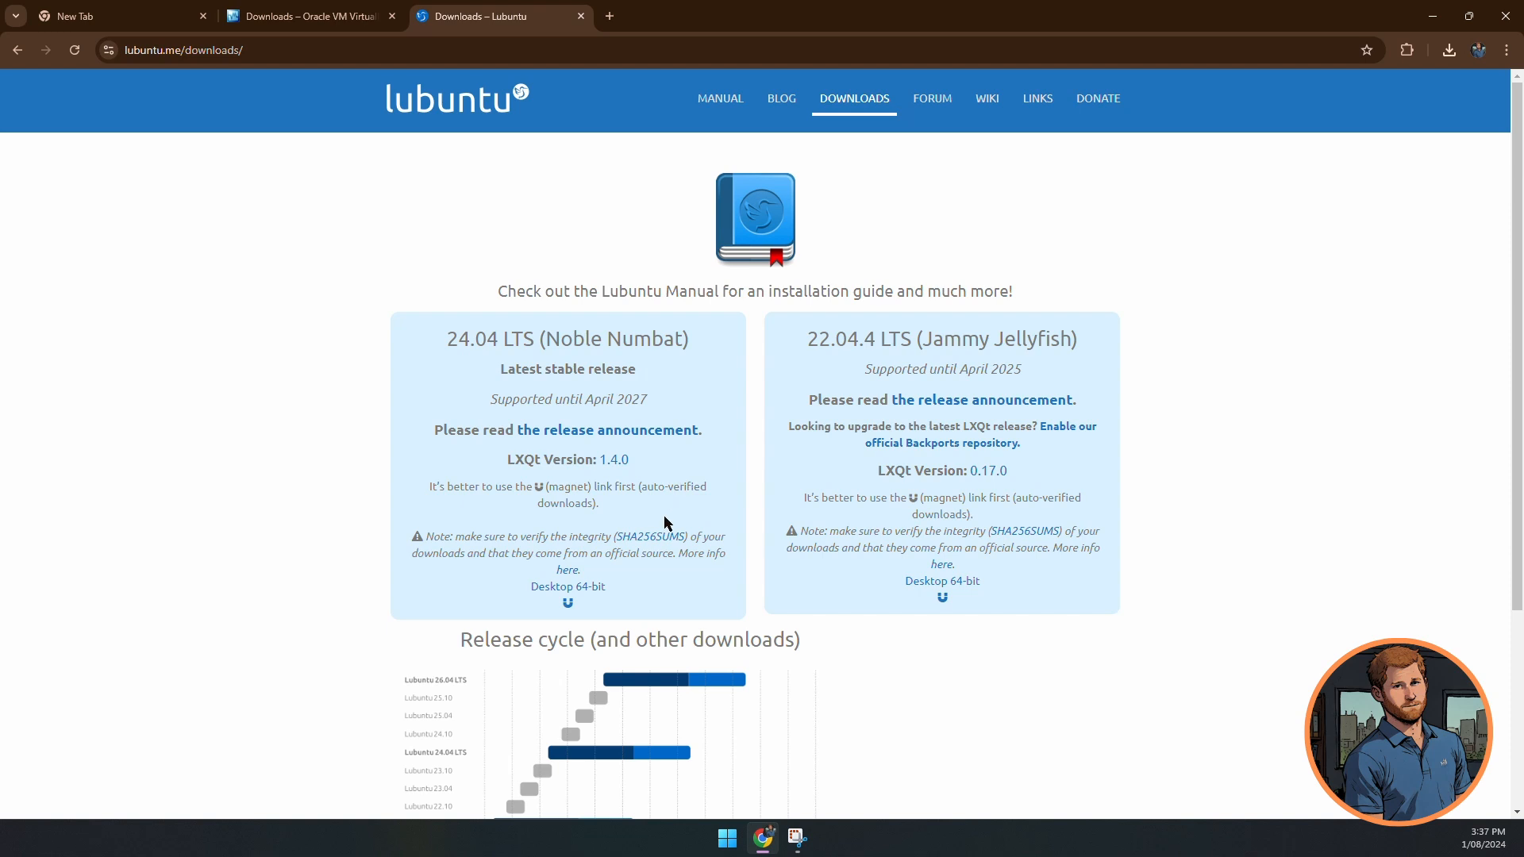
left_click(596, 590)
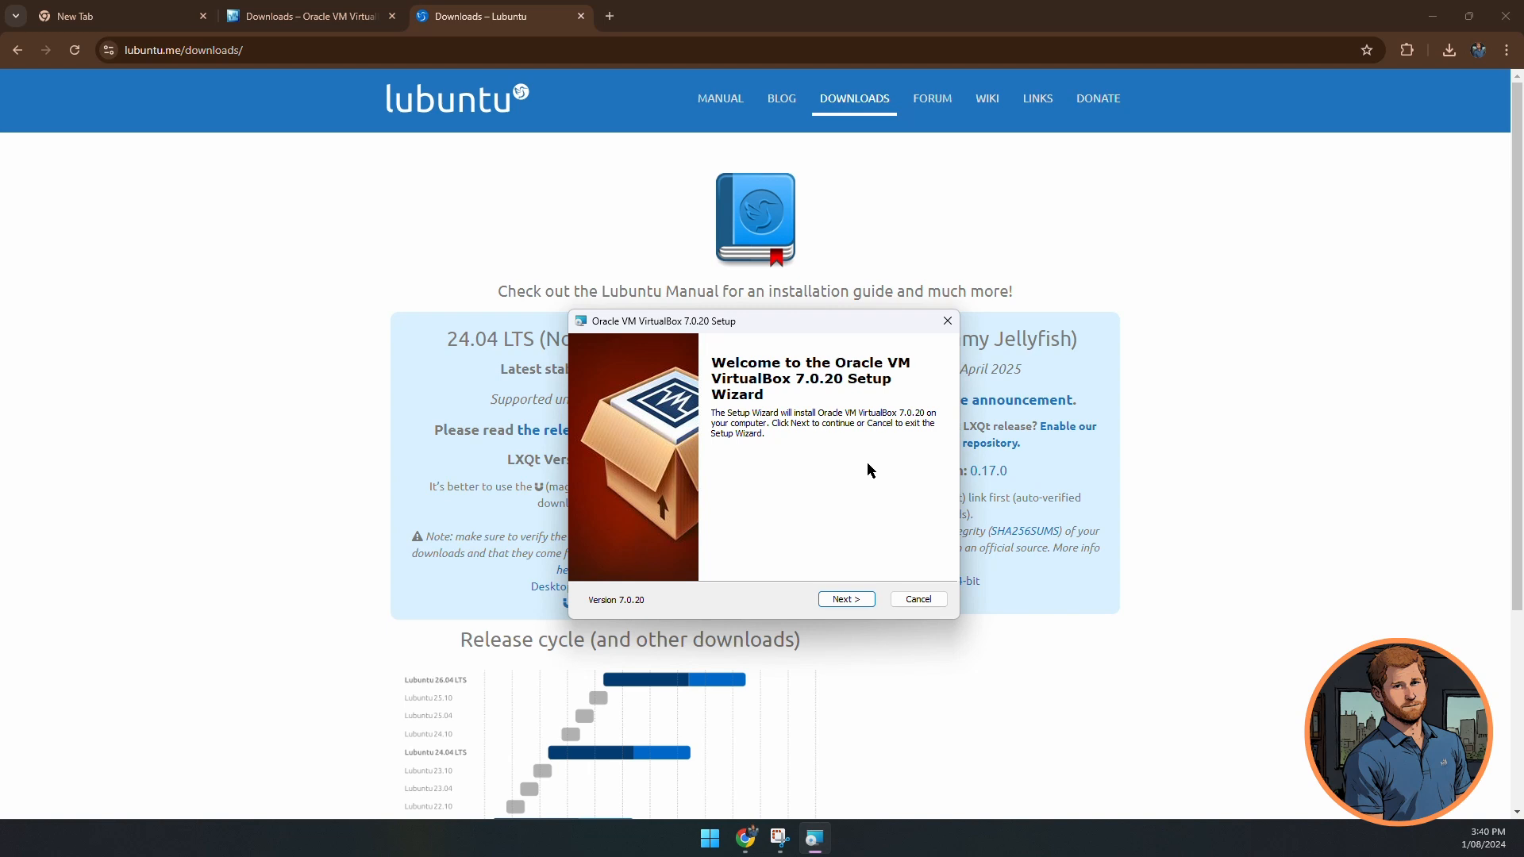
- Install VirtualBox 7.0.20 with default features, accepting the network and dependency prompts, and launch it
left_click(851, 608)
left_click(853, 608)
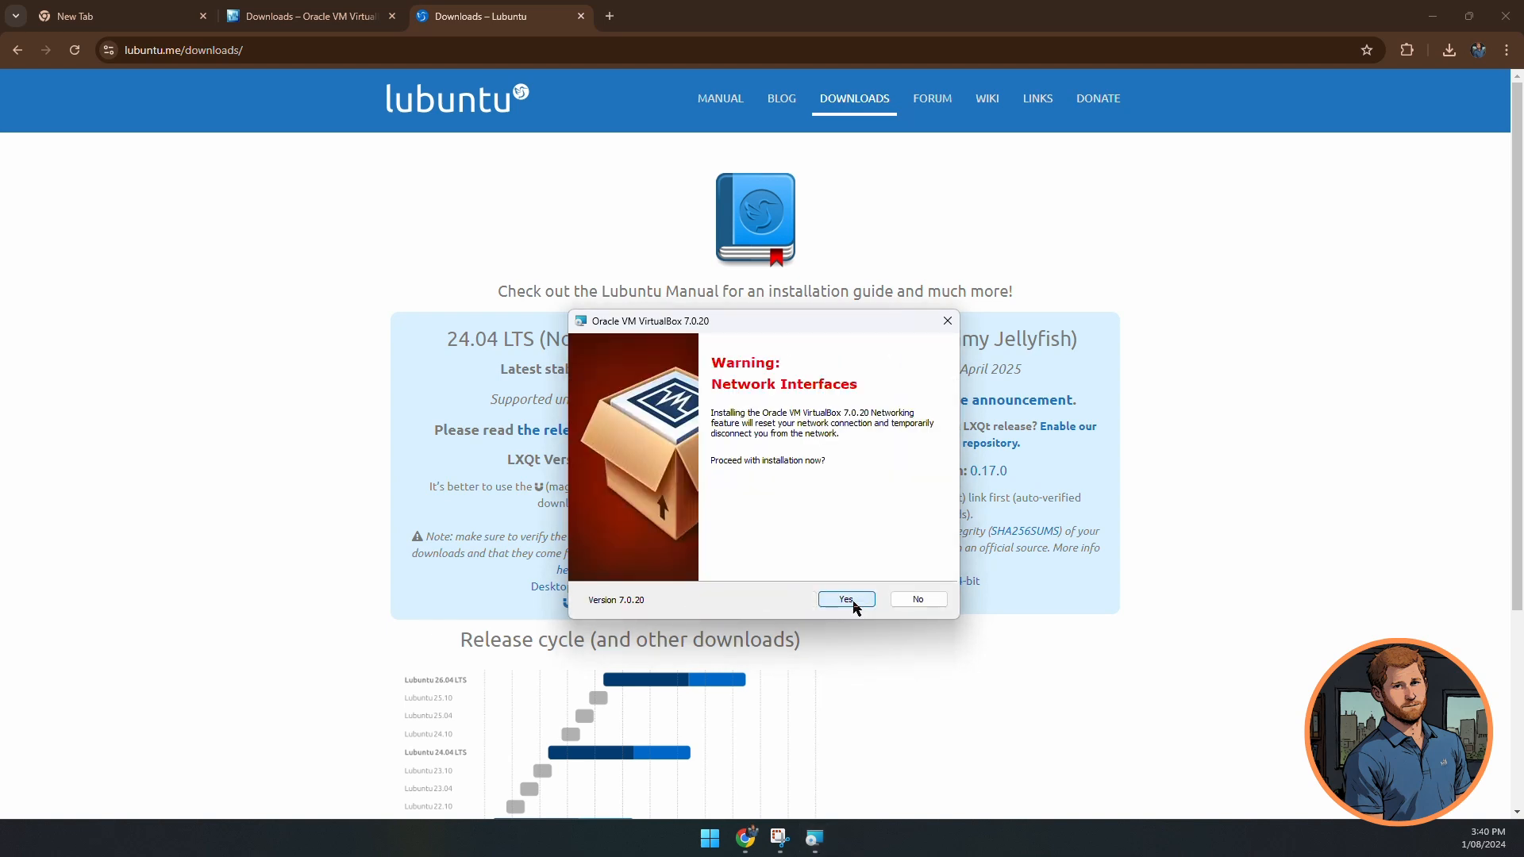
left_click(853, 608)
left_click(853, 608)
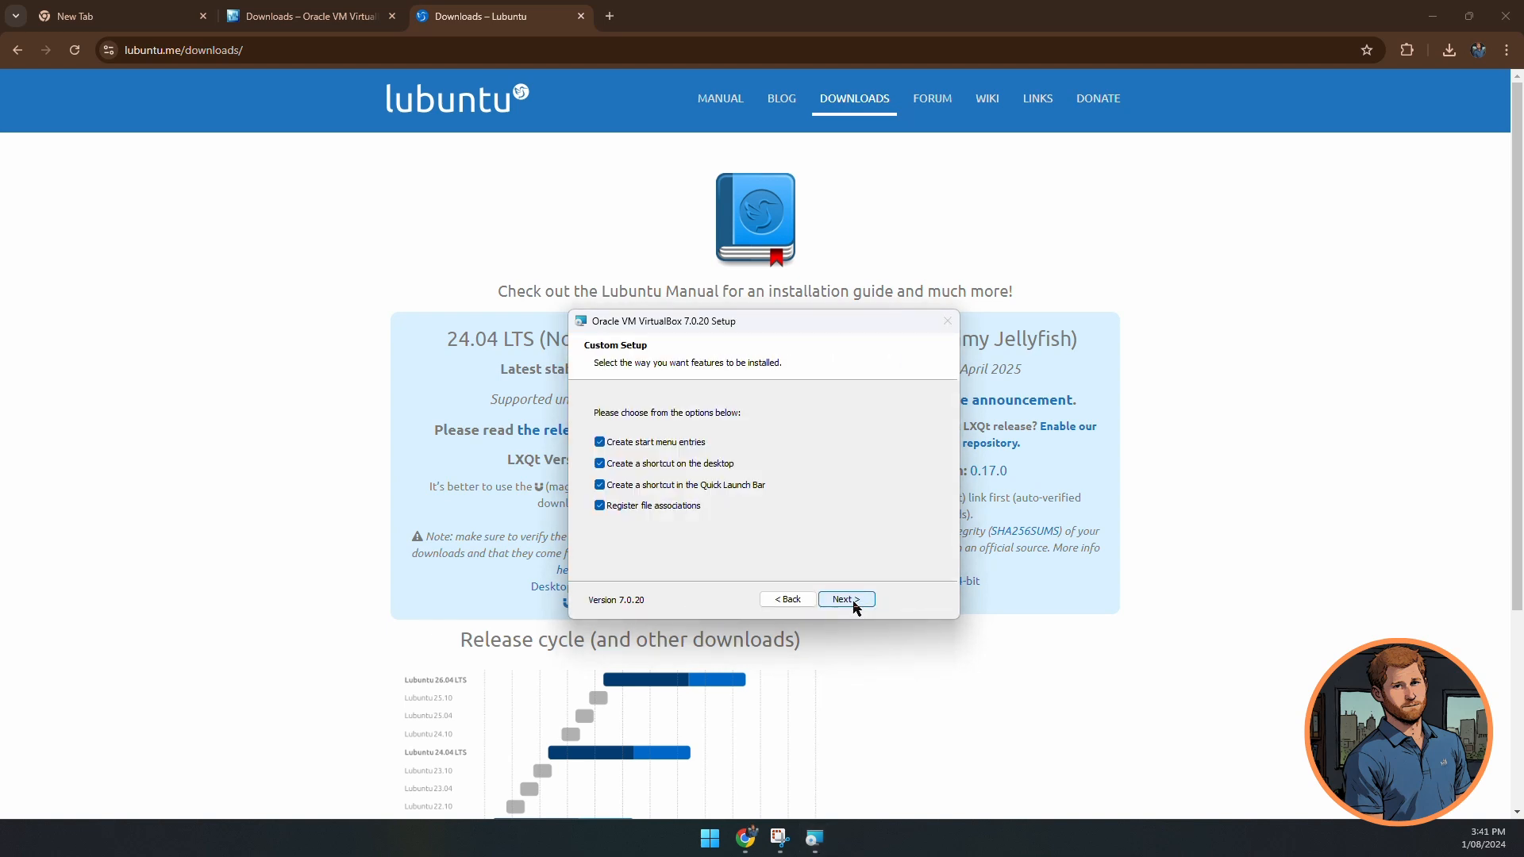
left_click(820, 591)
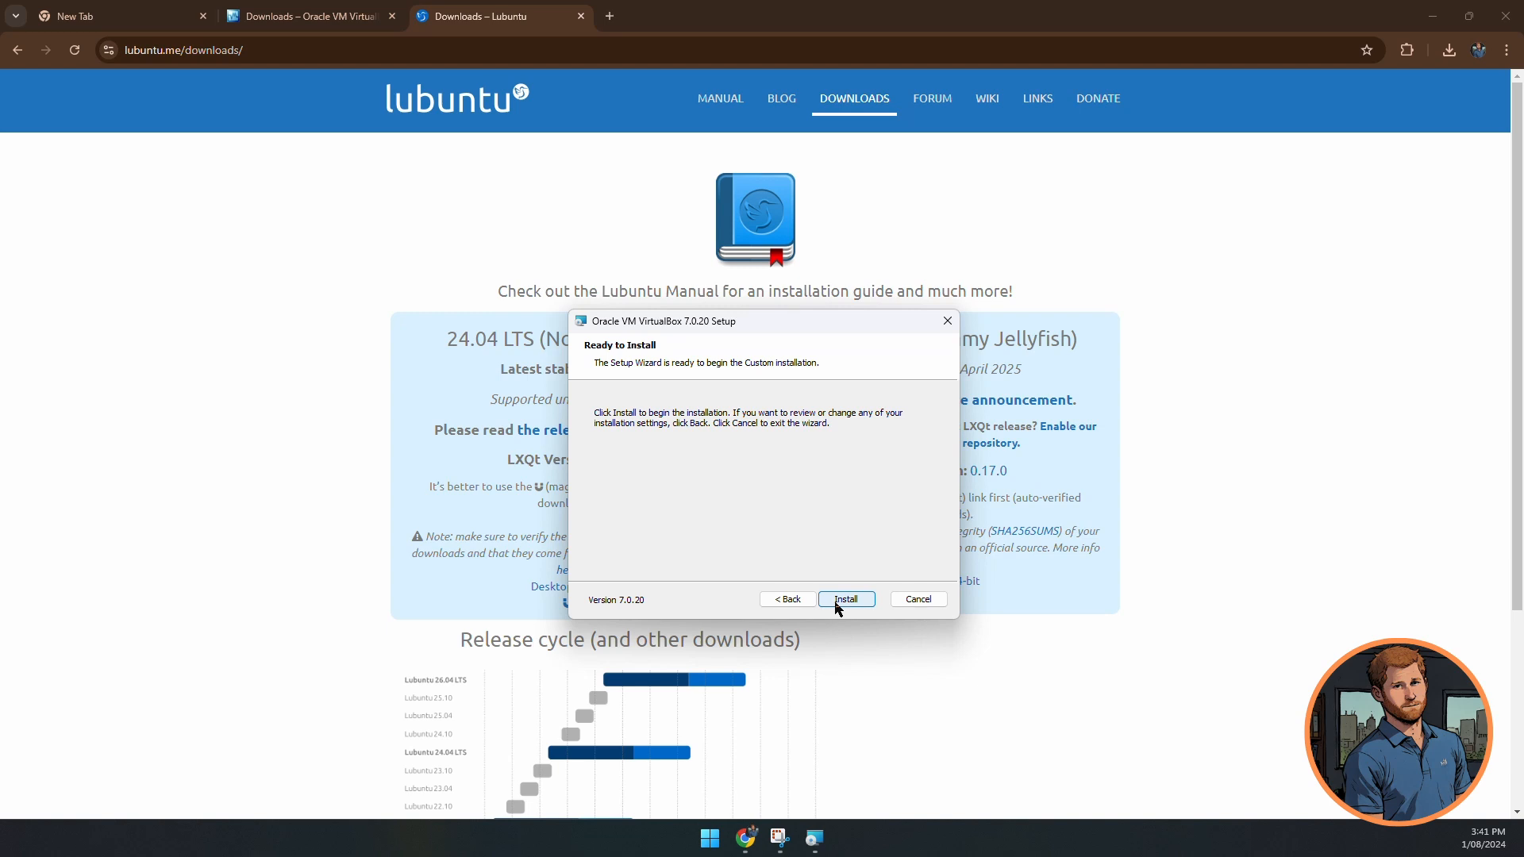
left_click(835, 601)
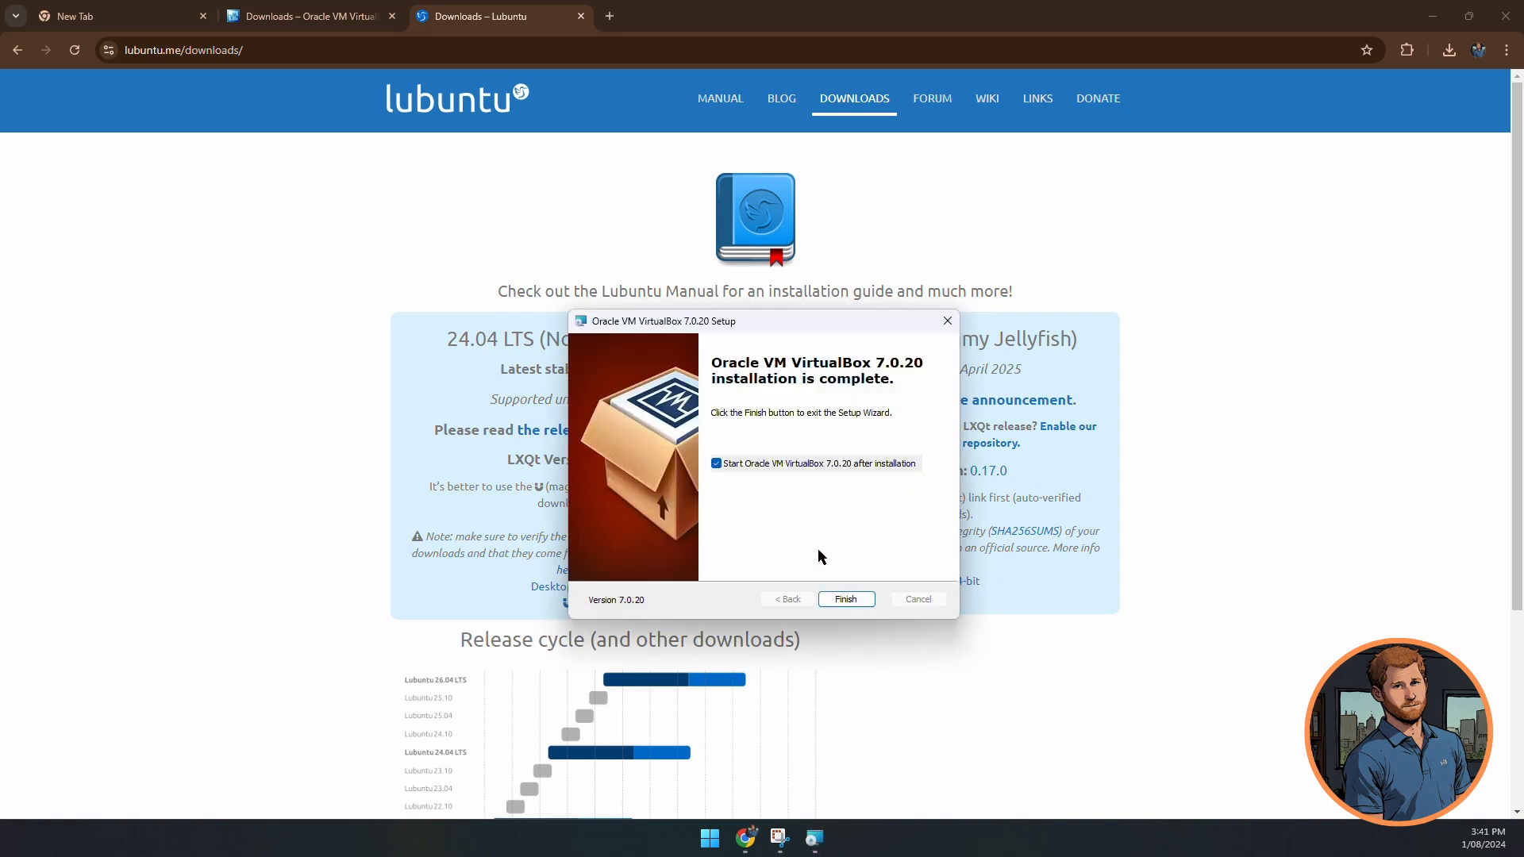
left_click(845, 599)
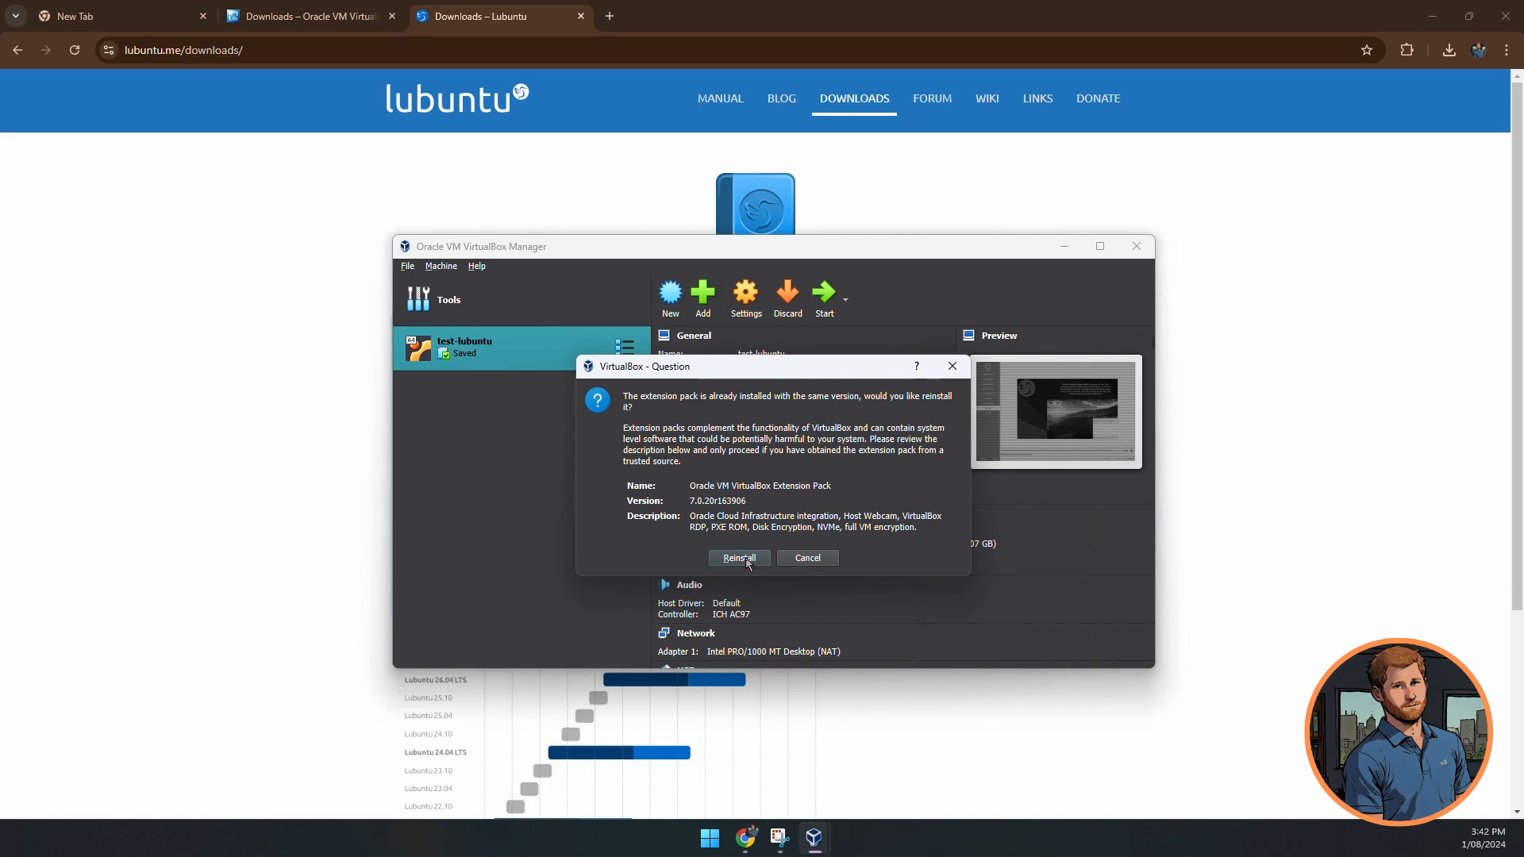
- Reinstall the 7.0.20 Extension Pack, reading through and agreeing to its licence
left_click(739, 558)
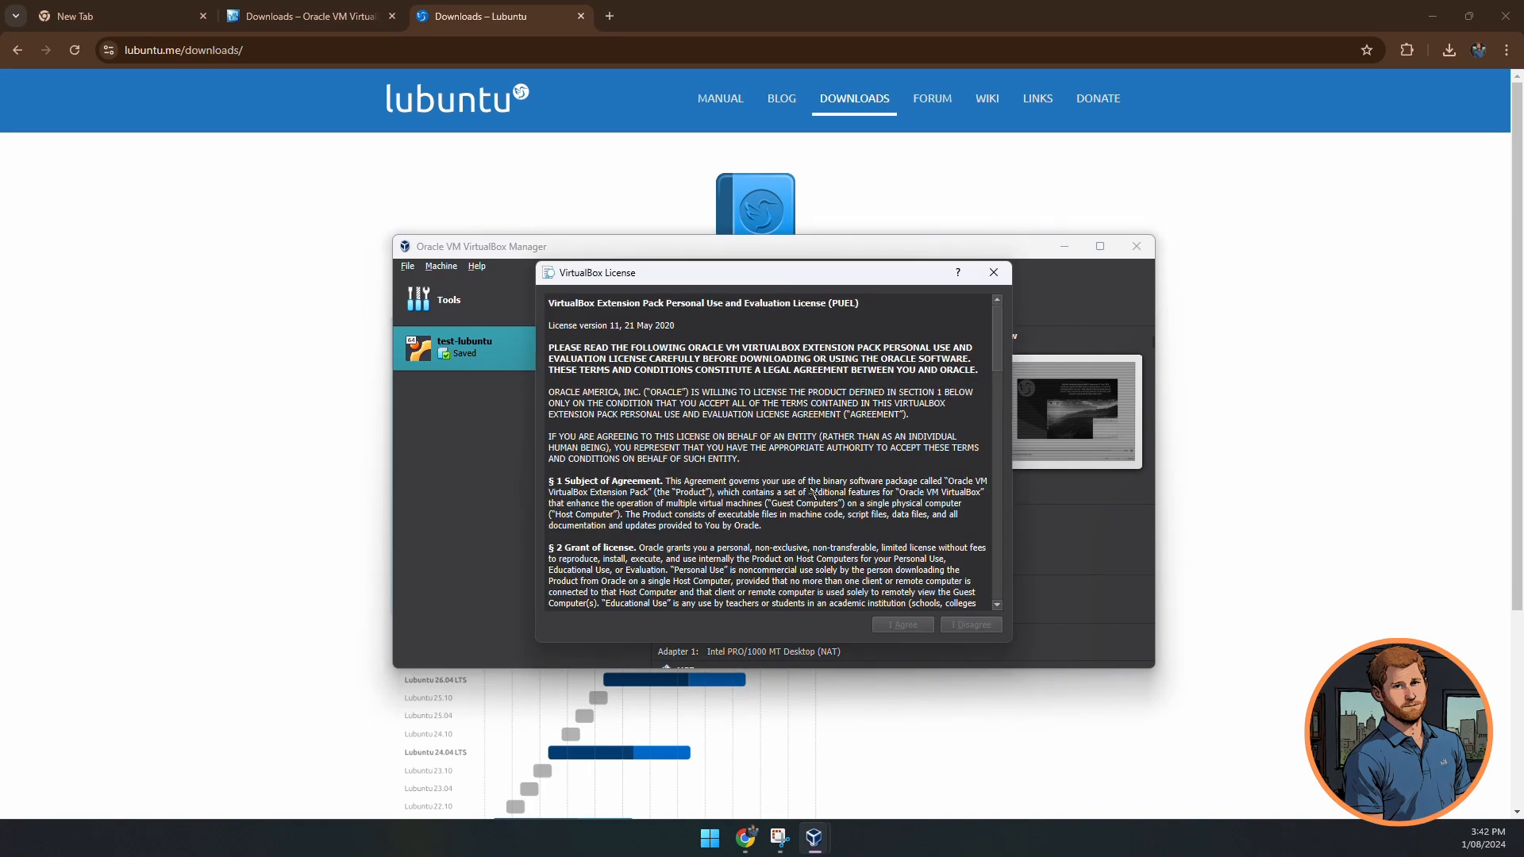
scroll(950, 468, "down", 20)
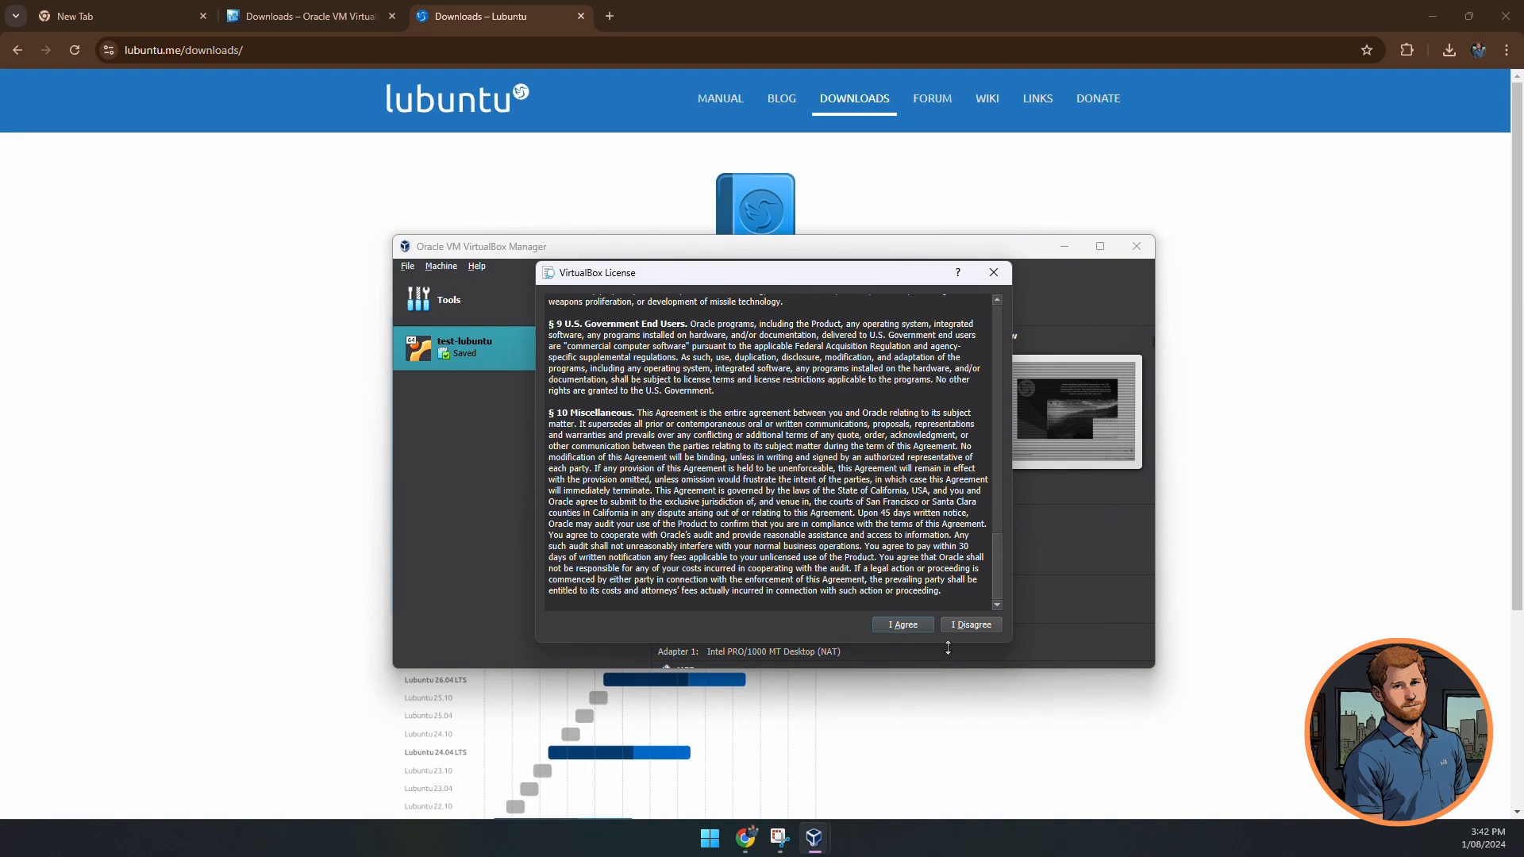
left_click(903, 624)
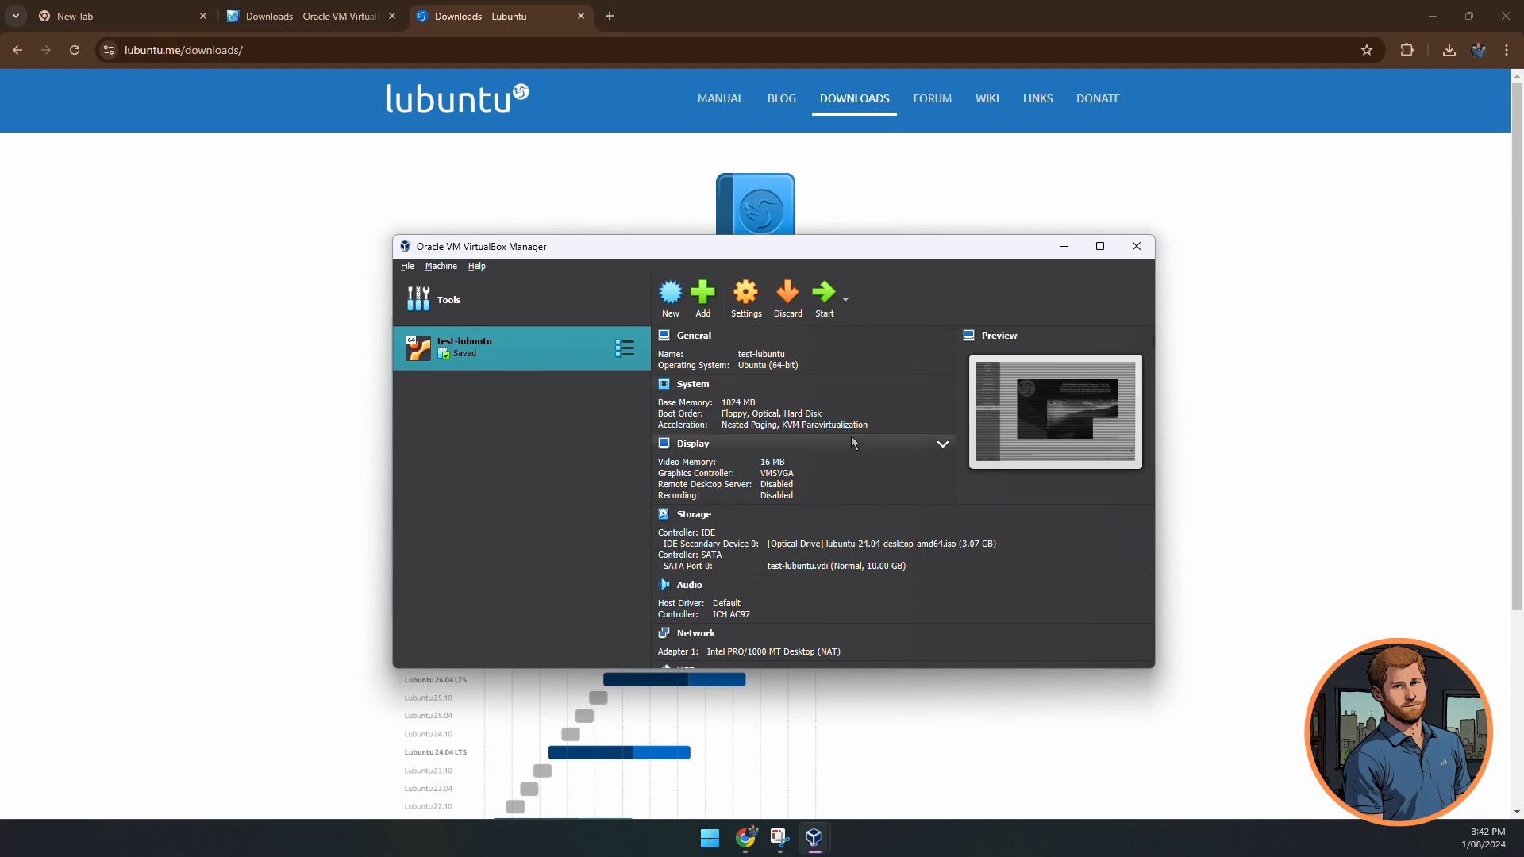
- Name a new VM 'lubuntu-demo' and attach the lubuntu-24.04-desktop-amd64.iso image
left_click(676, 308)
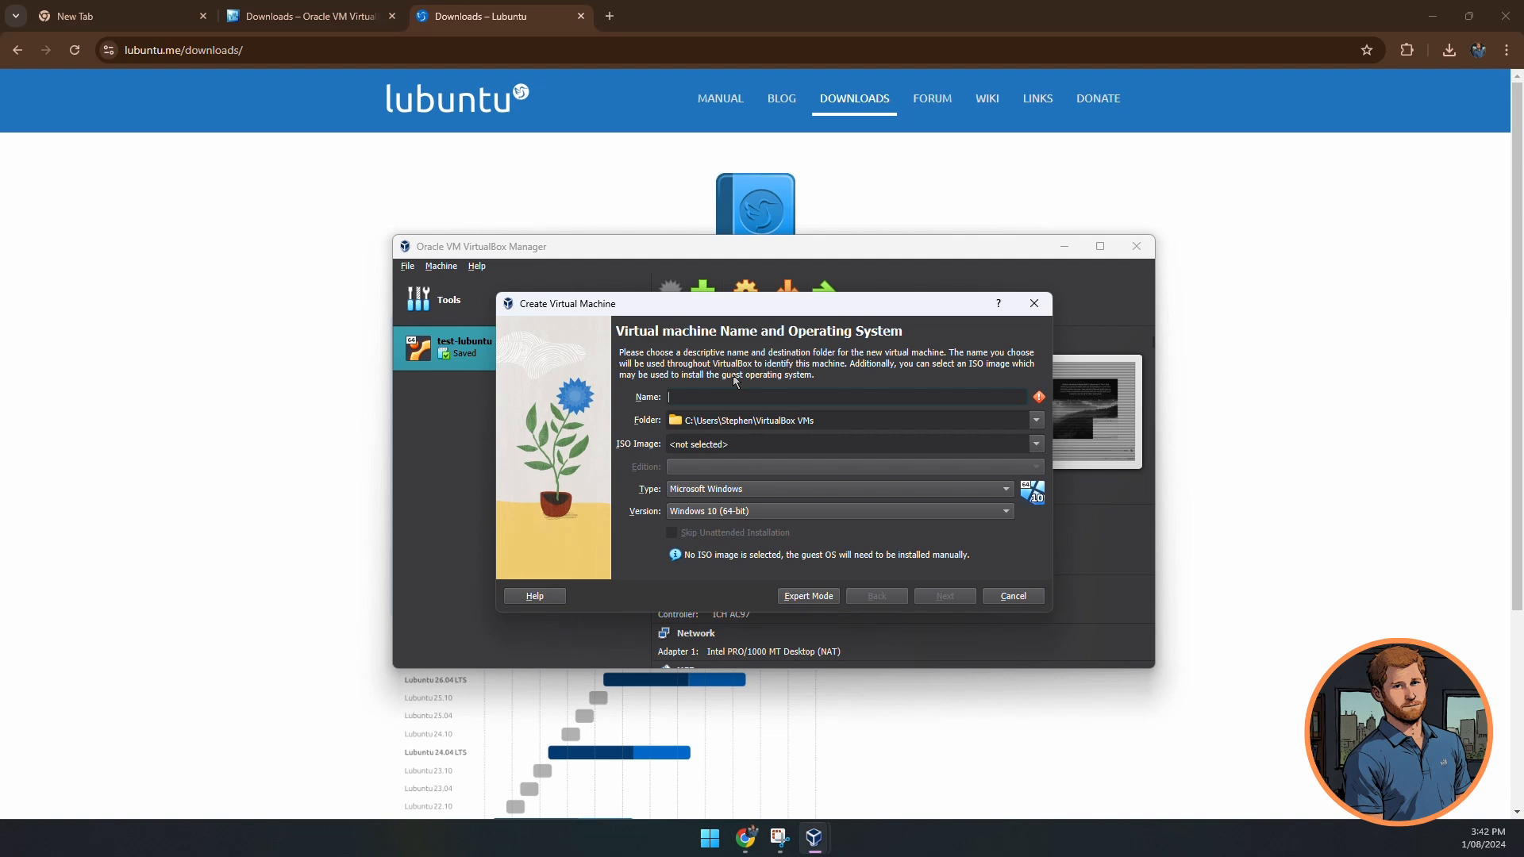
type("lubuntu")
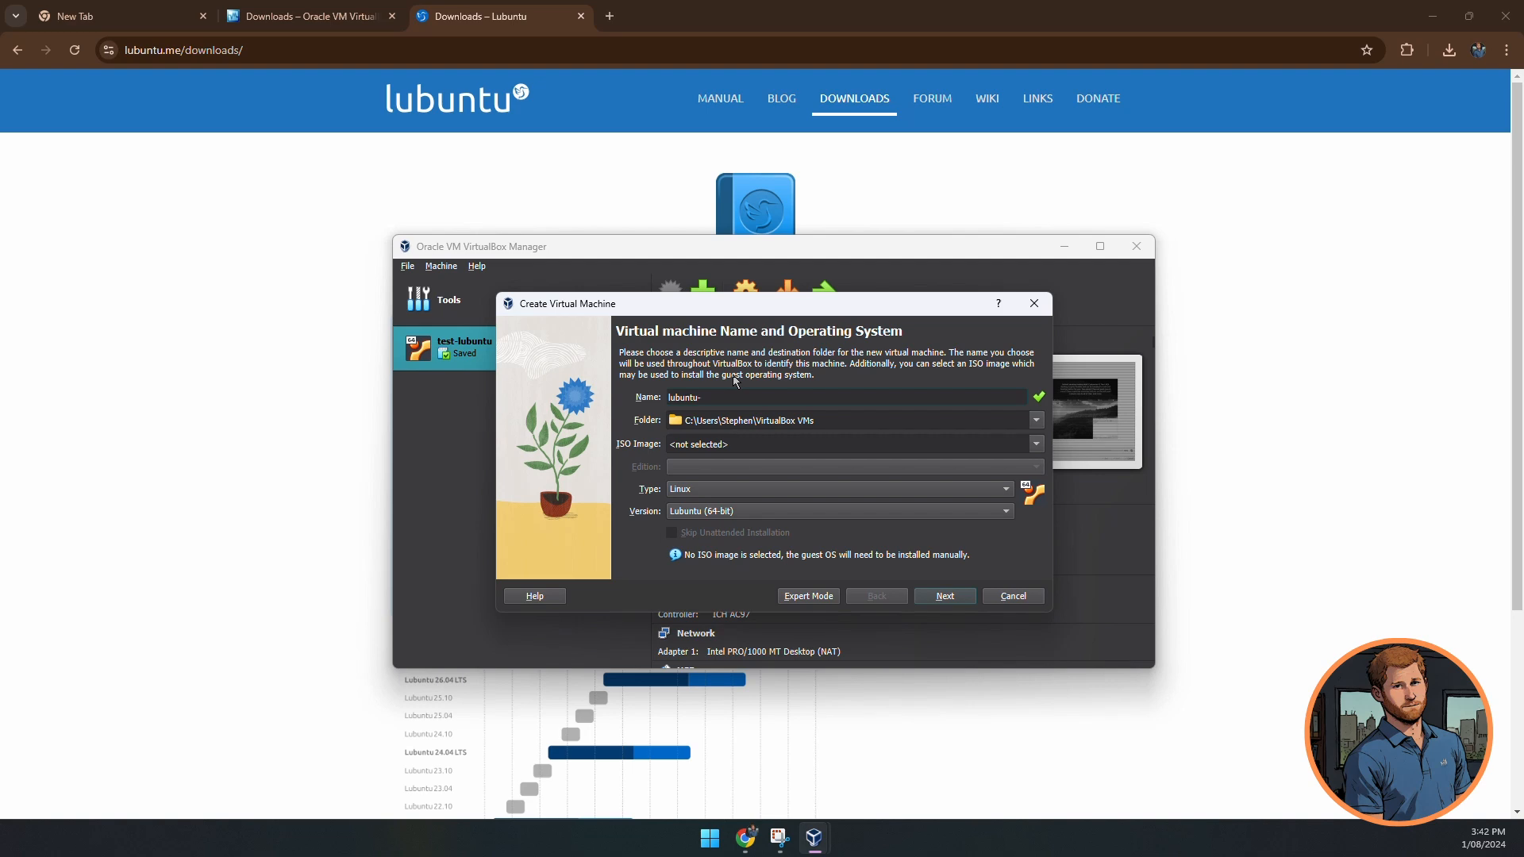
type("-demo")
left_click(1037, 444)
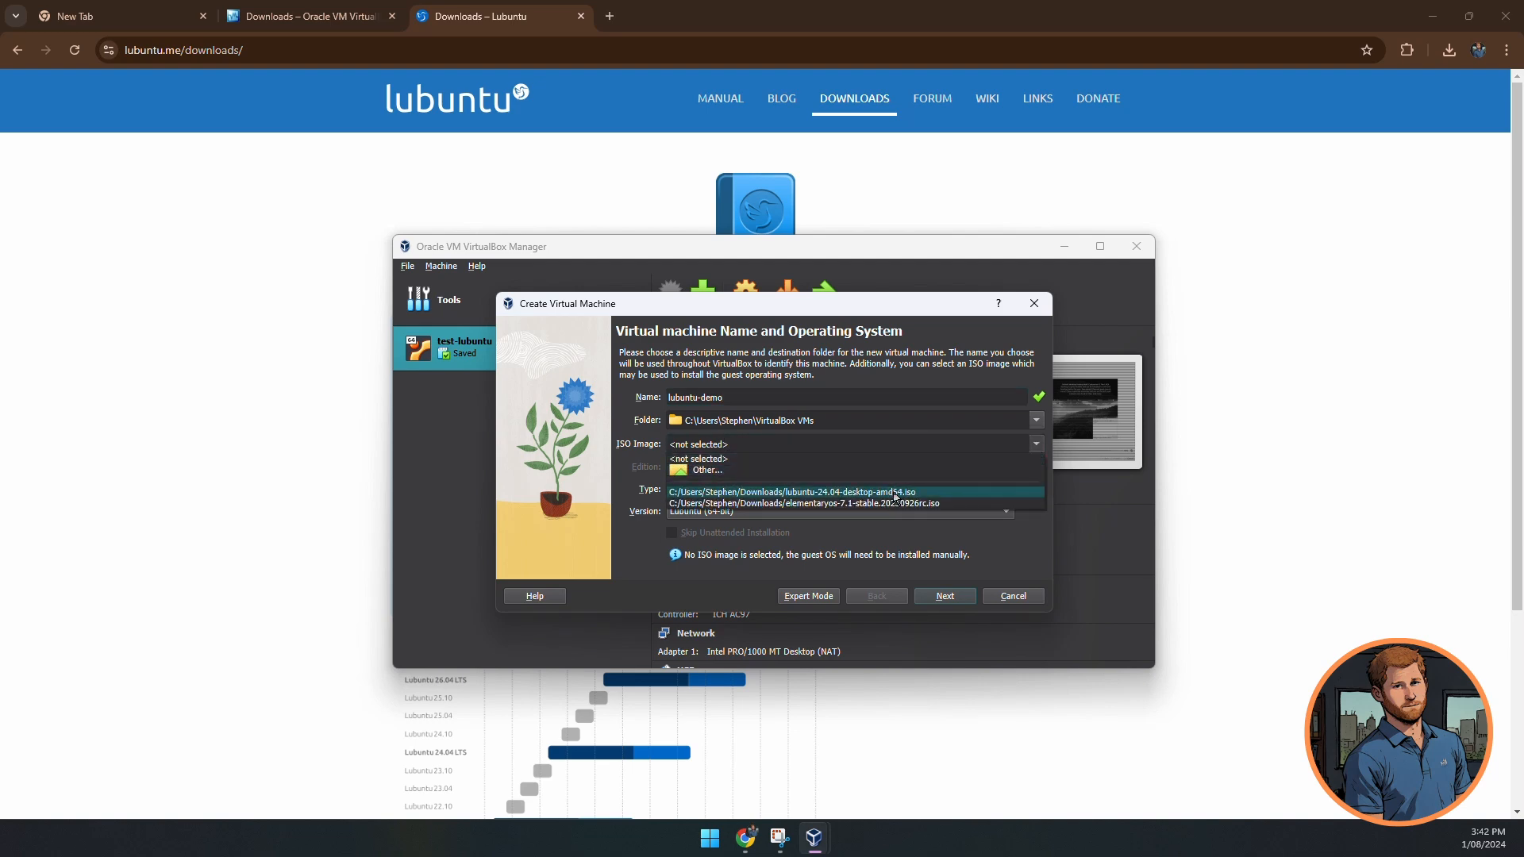
left_click(895, 493)
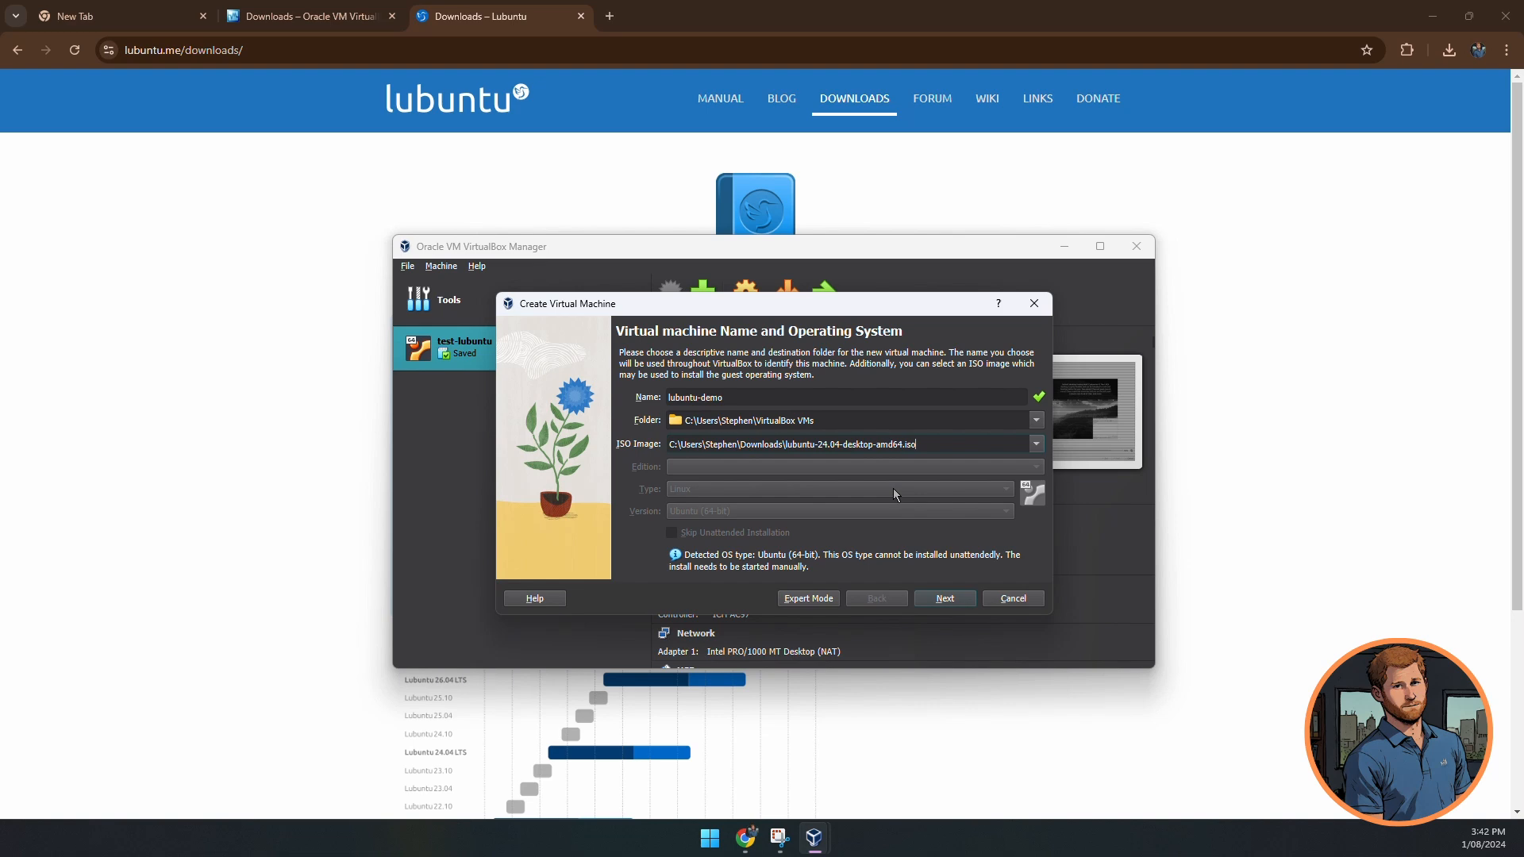
left_click(946, 600)
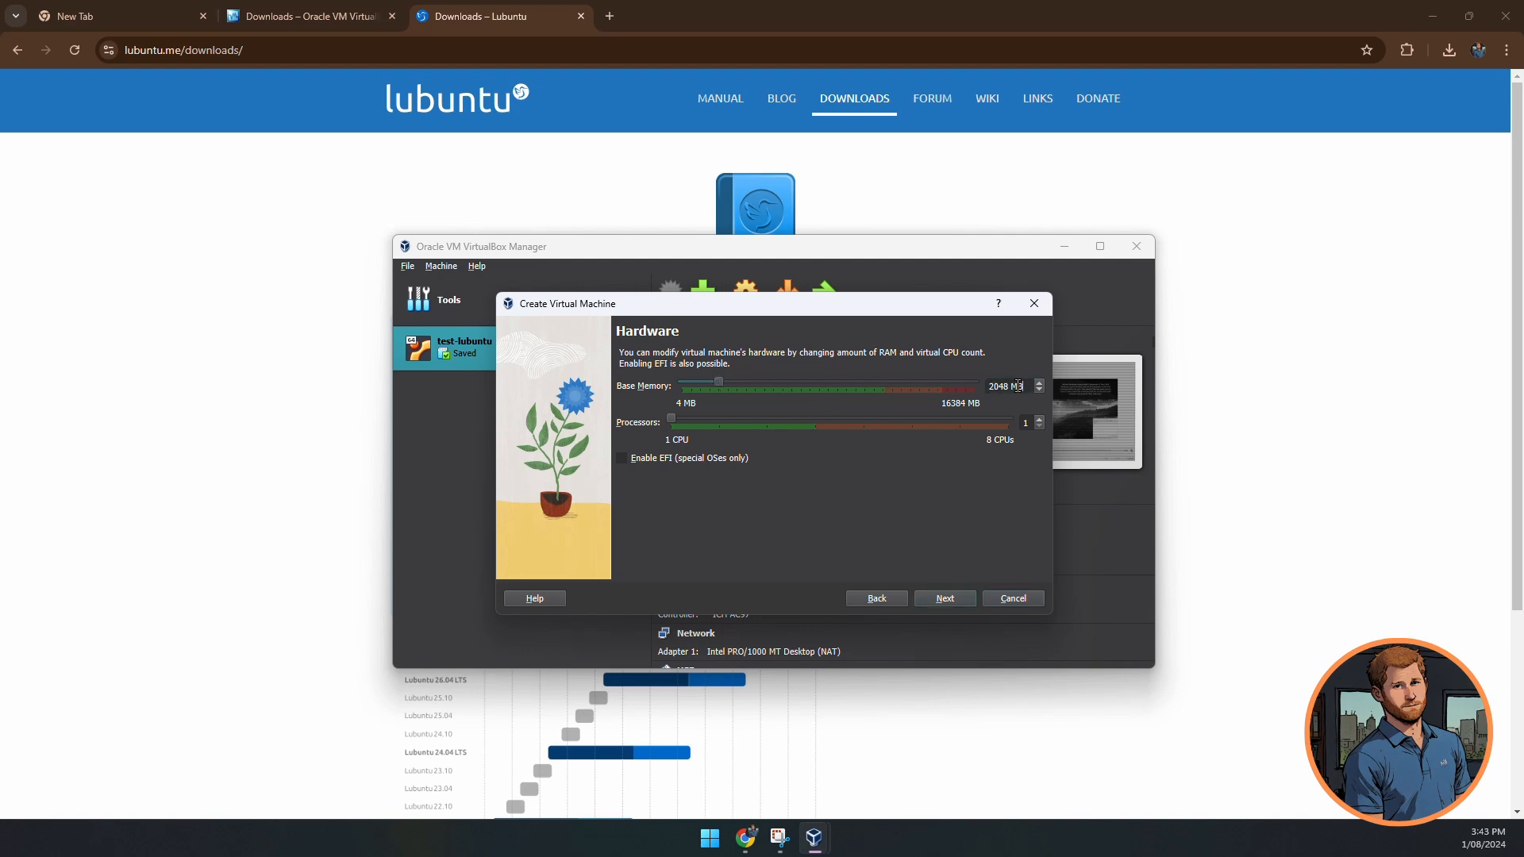
- Set the VM's base memory to 1024 MB
left_click_drag(1014, 386, 962, 389)
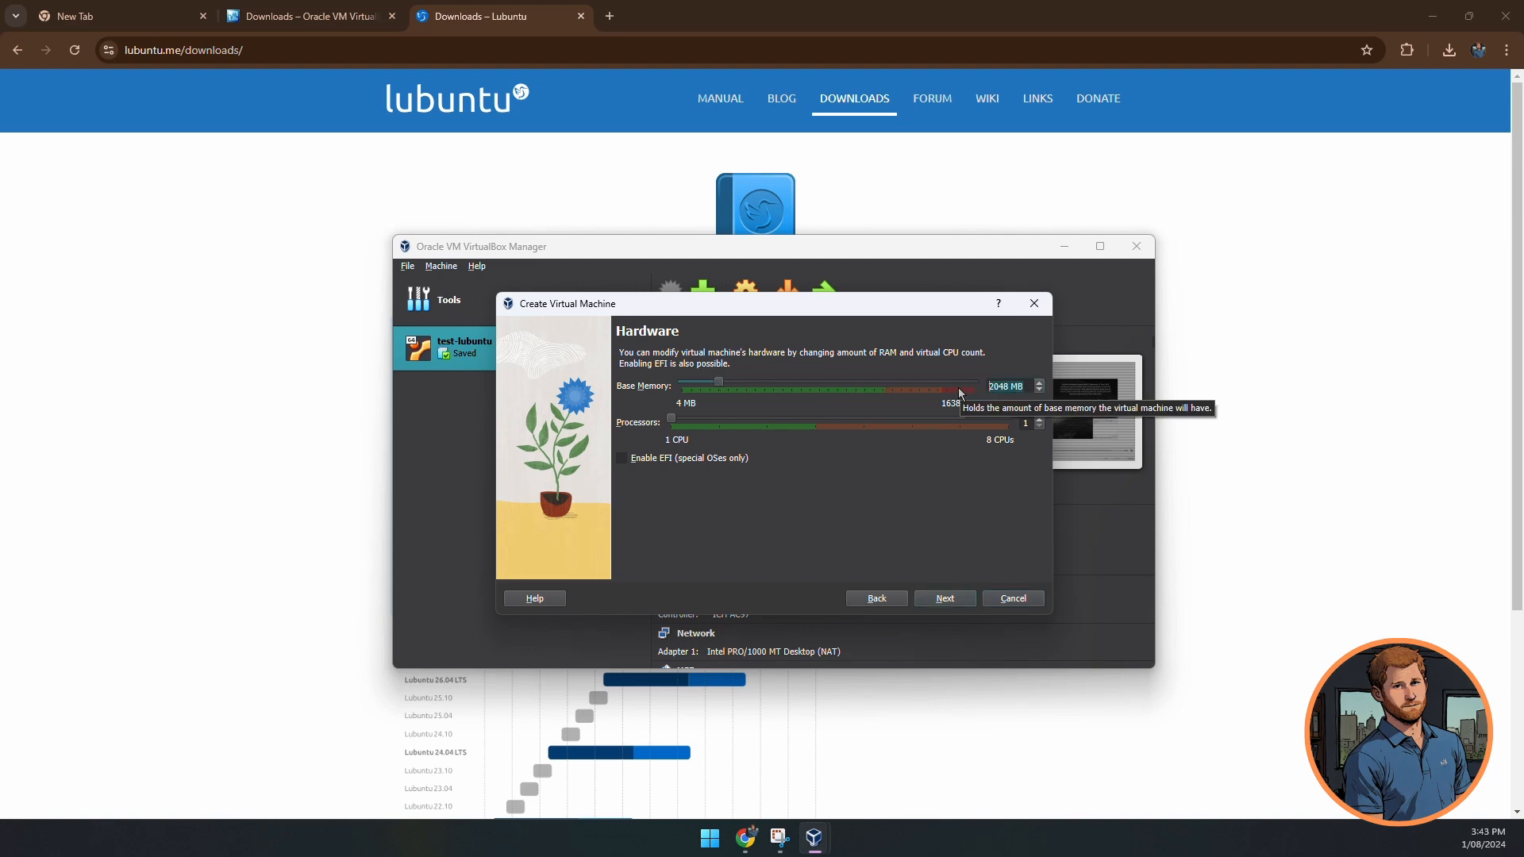
type("1024")
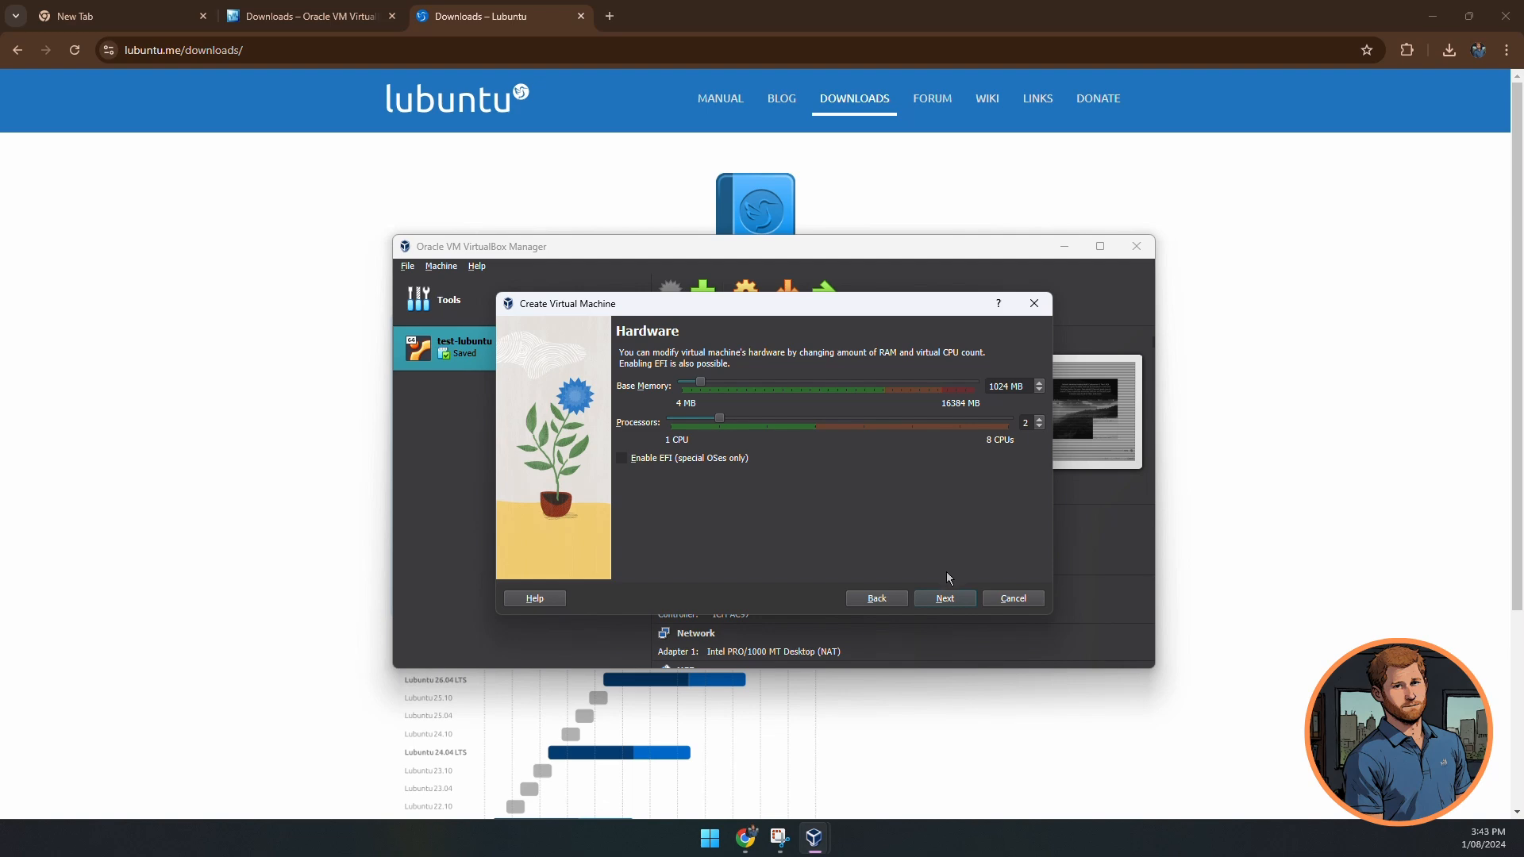
left_click(945, 600)
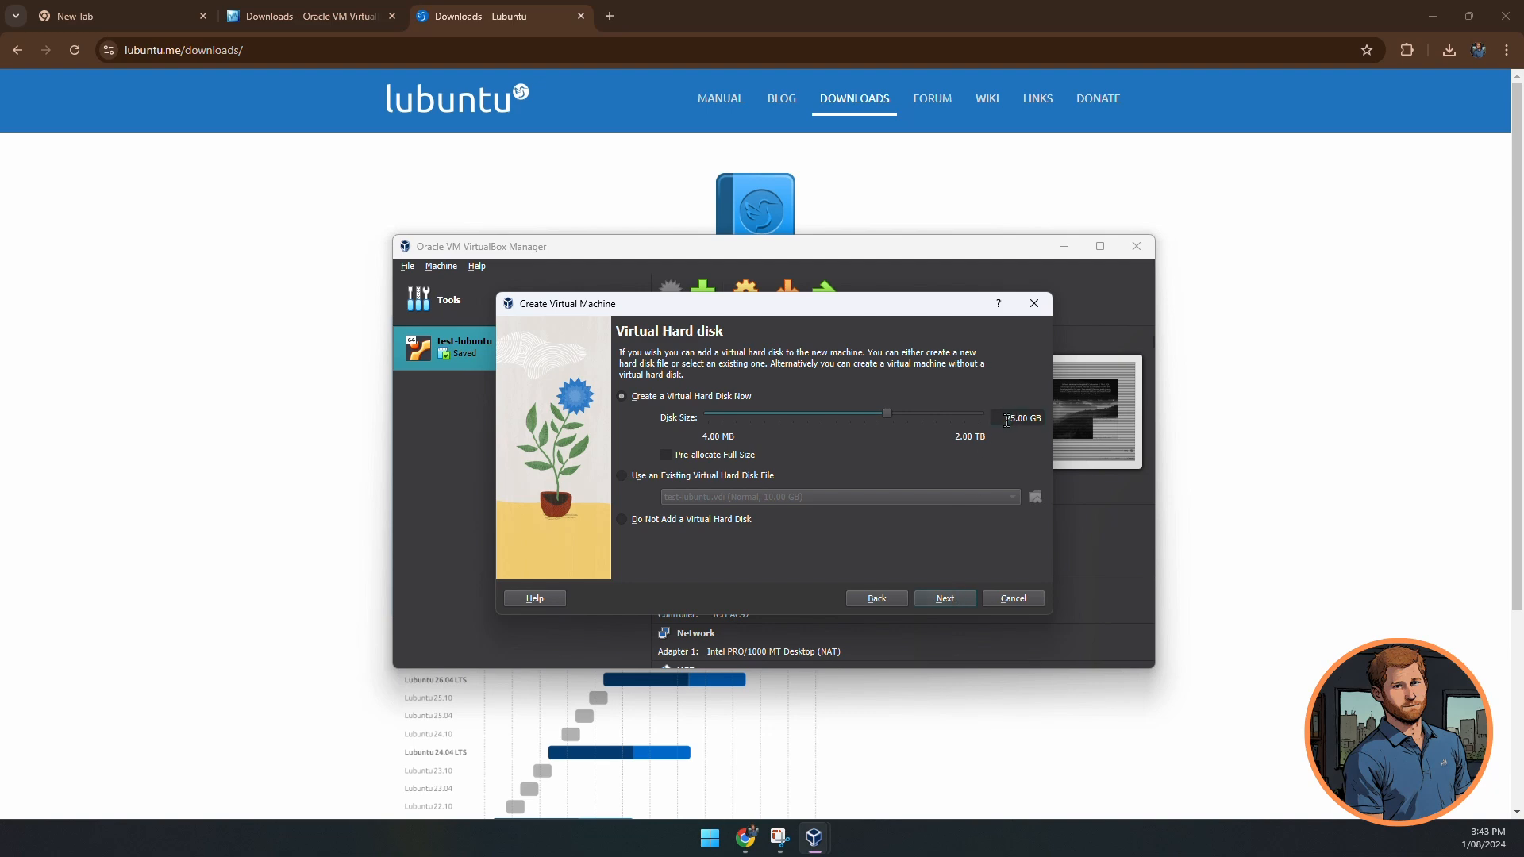
- Give lubuntu-demo a 10 GB virtual hard disk and finish creating it
key("Delete")
key("Delete")
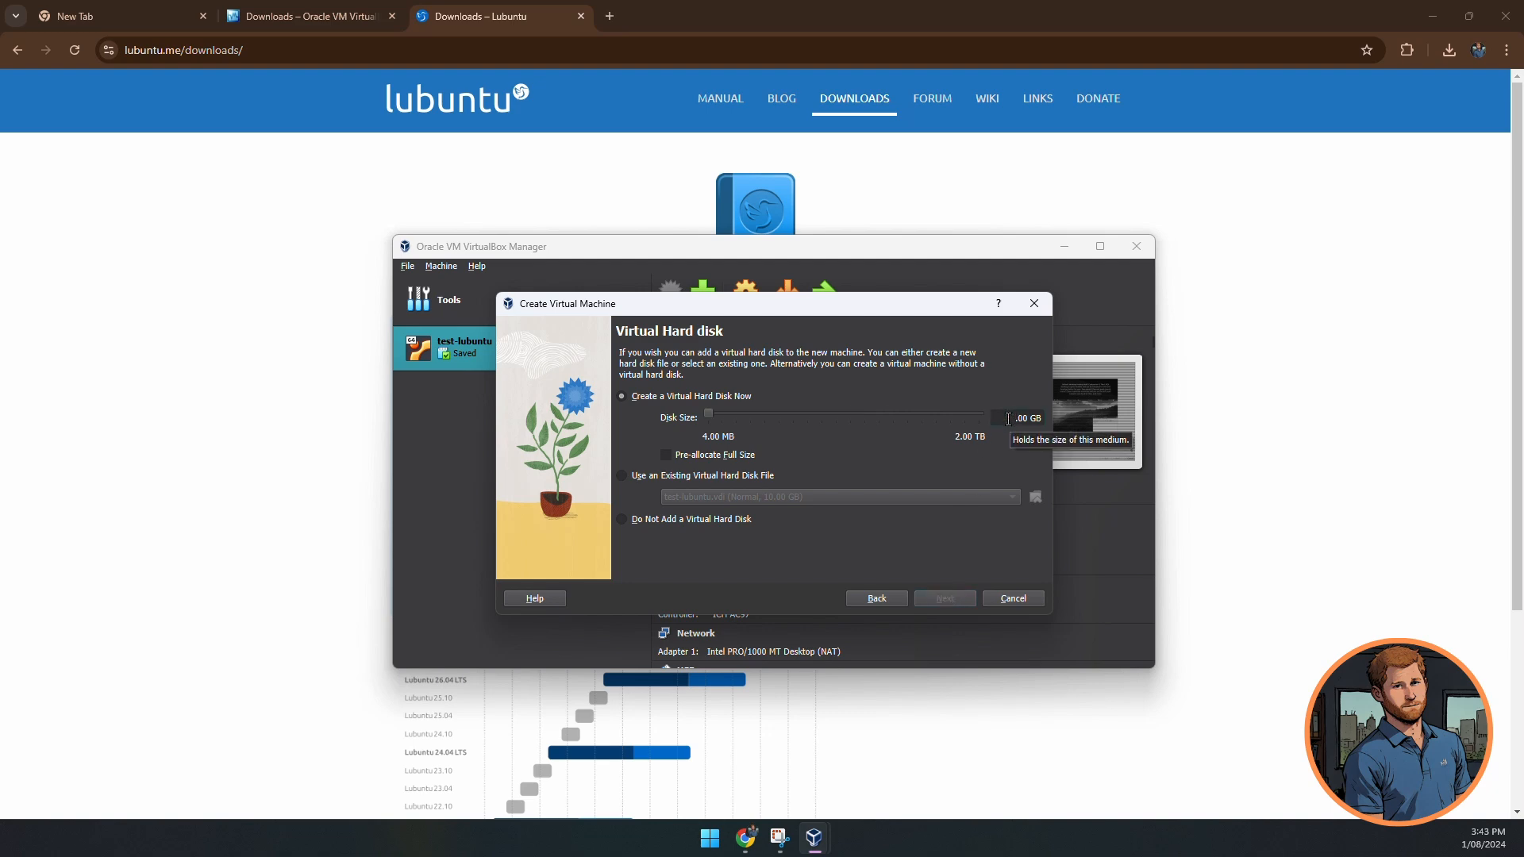
type("10")
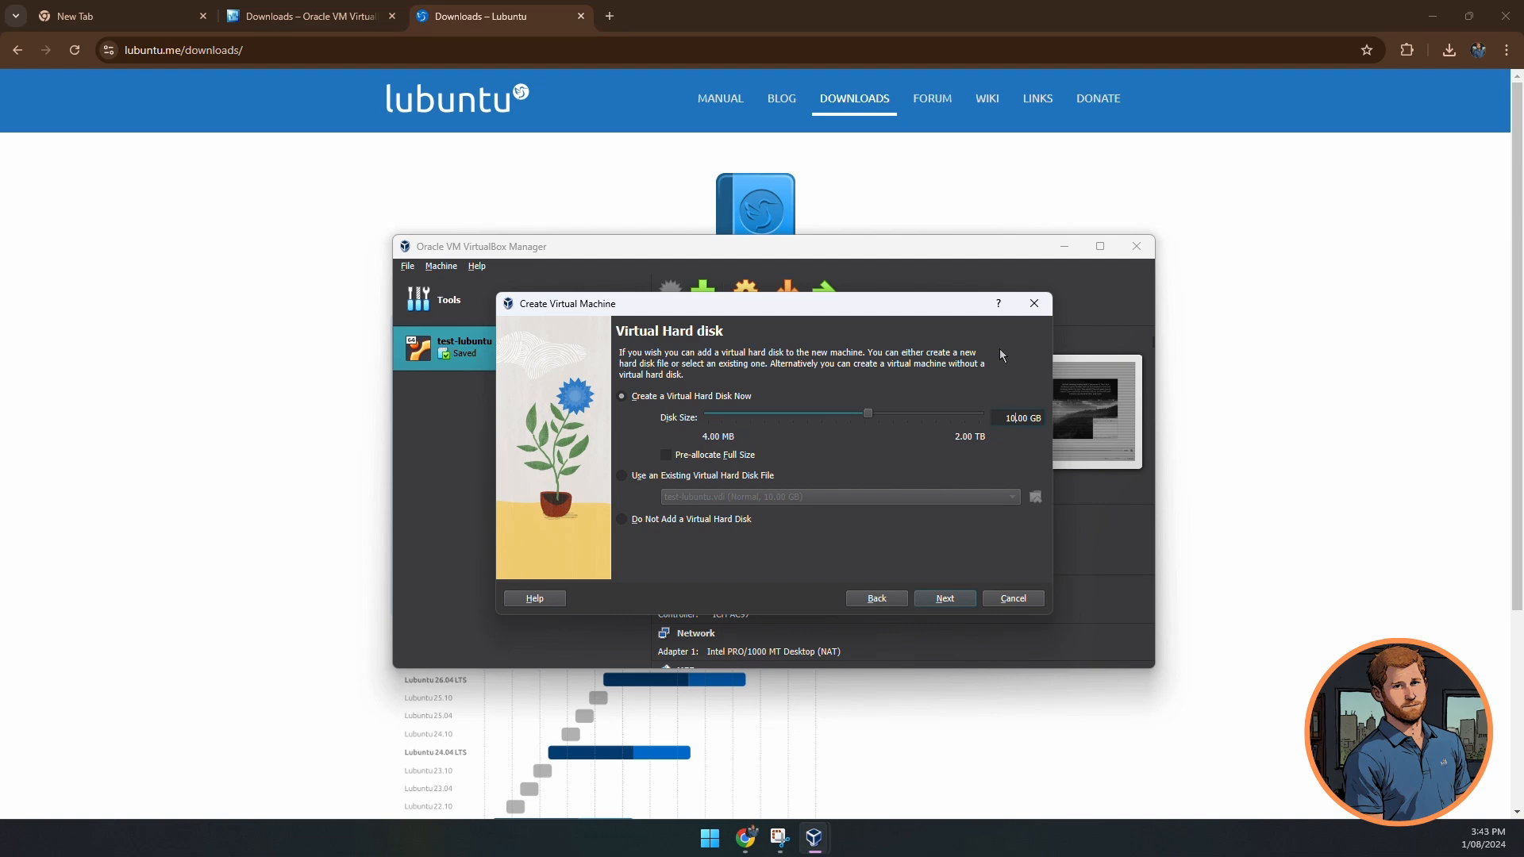
left_click(944, 600)
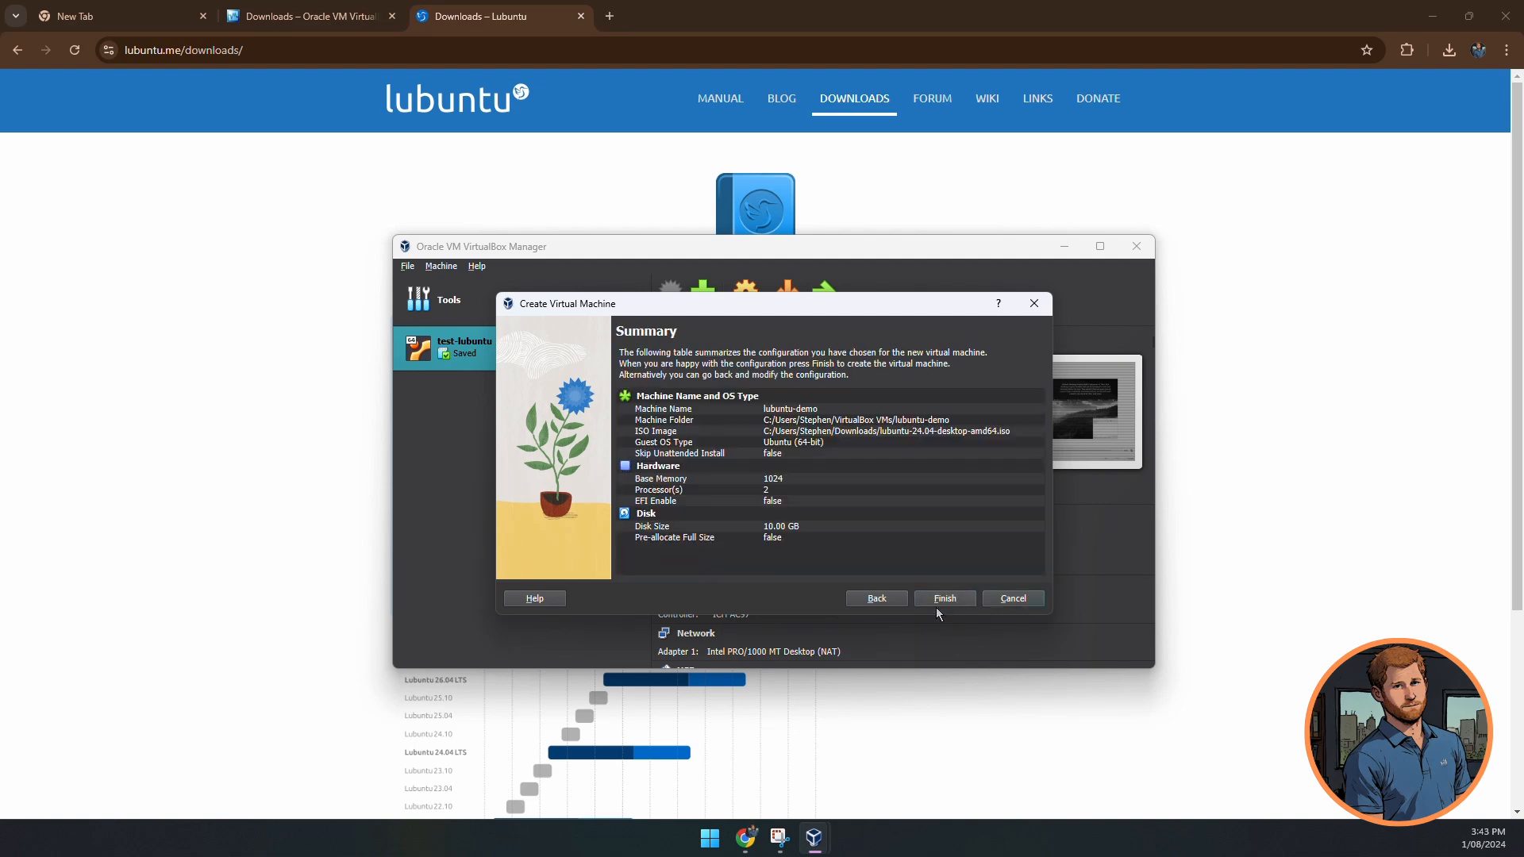
left_click(952, 600)
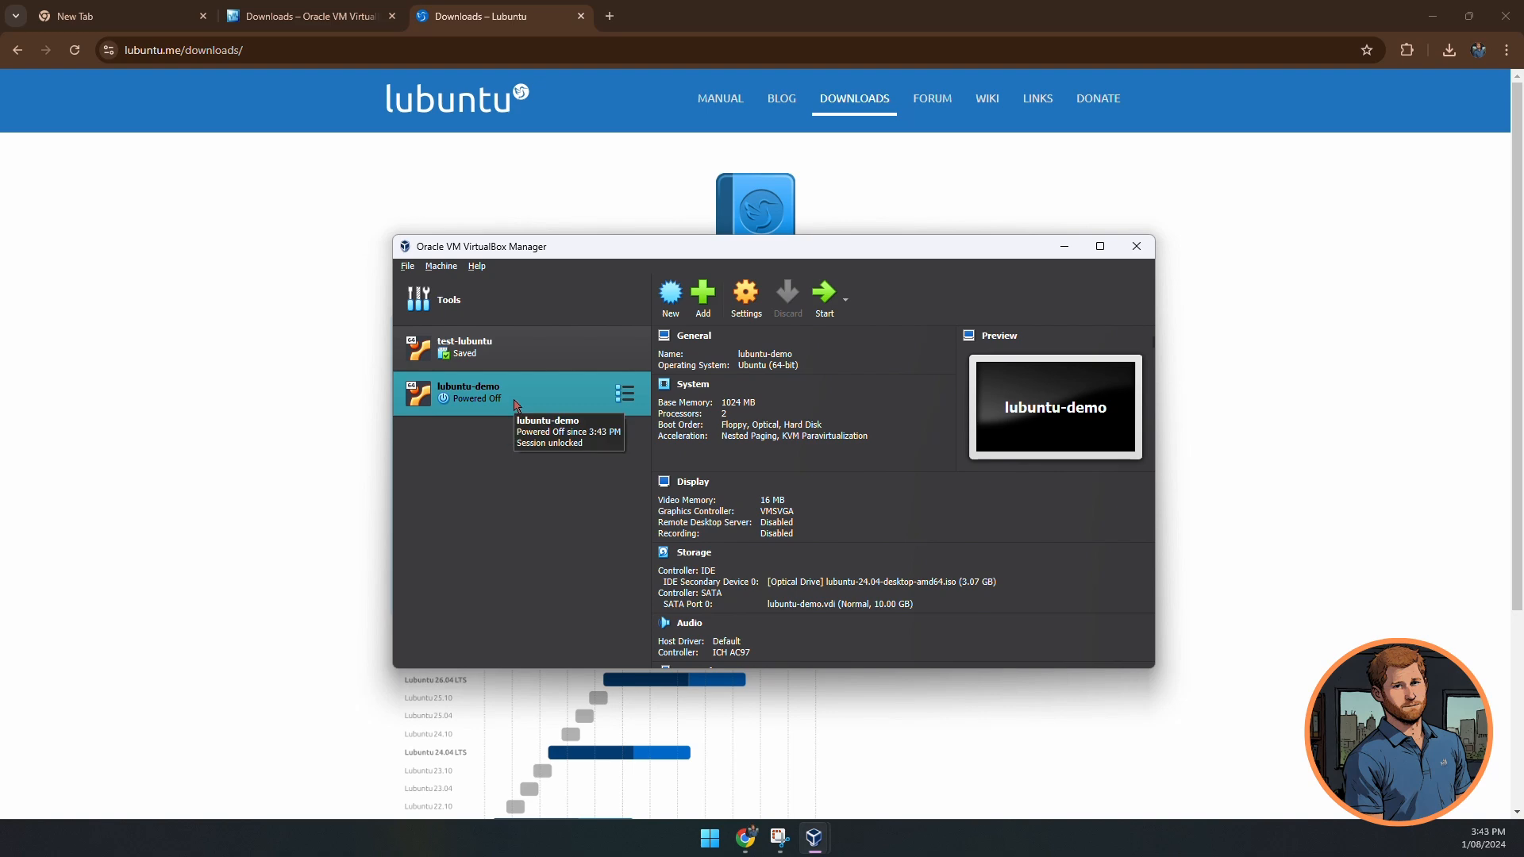
- Start lubuntu-demo, enlarge its window, and capture keyboard and mouse into the VM
left_click(817, 294)
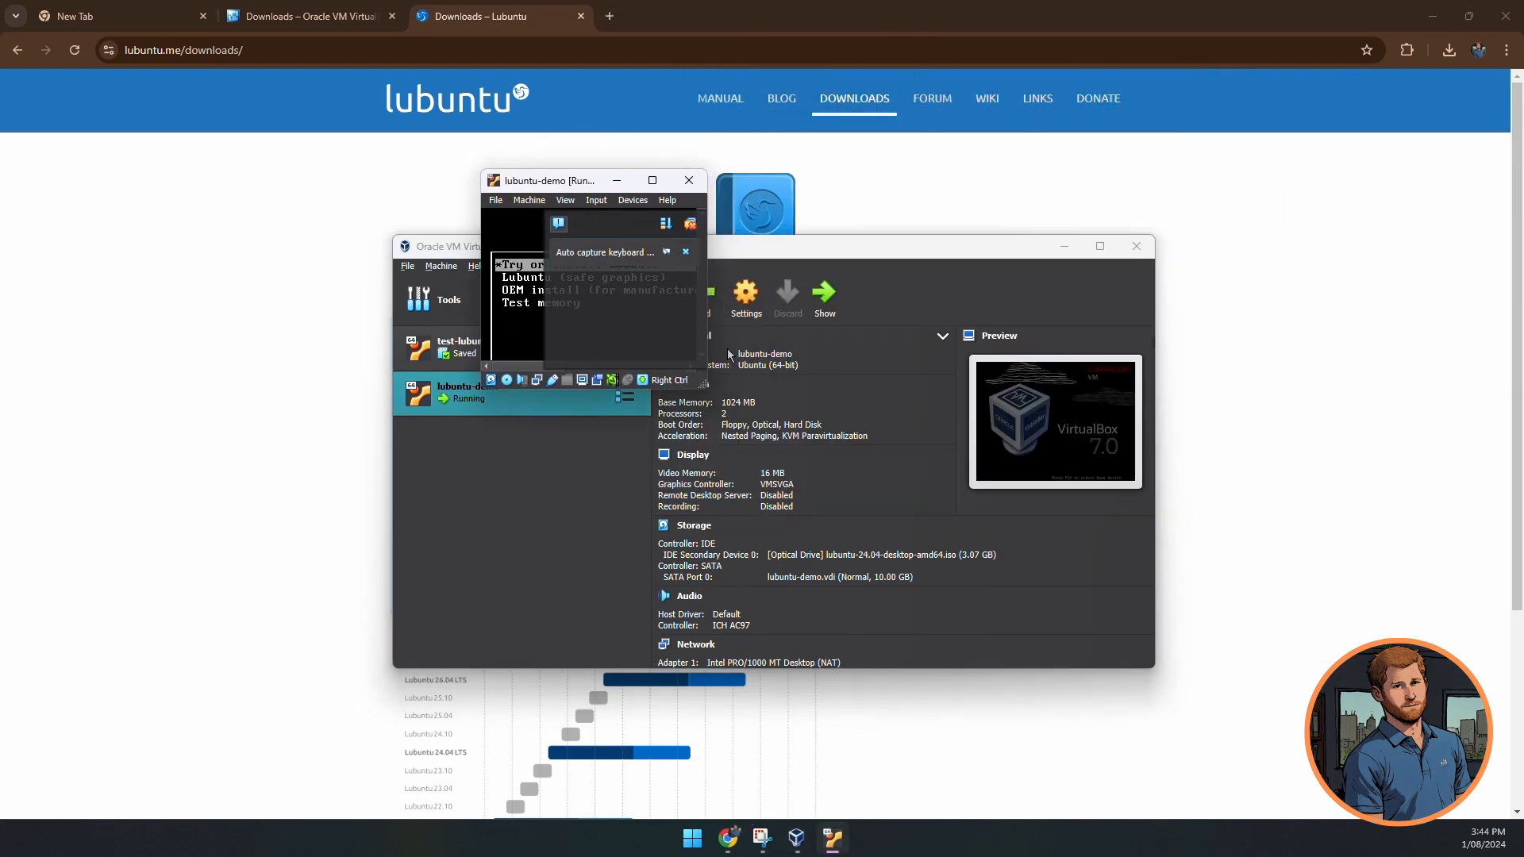
left_click_drag(702, 384, 1441, 644)
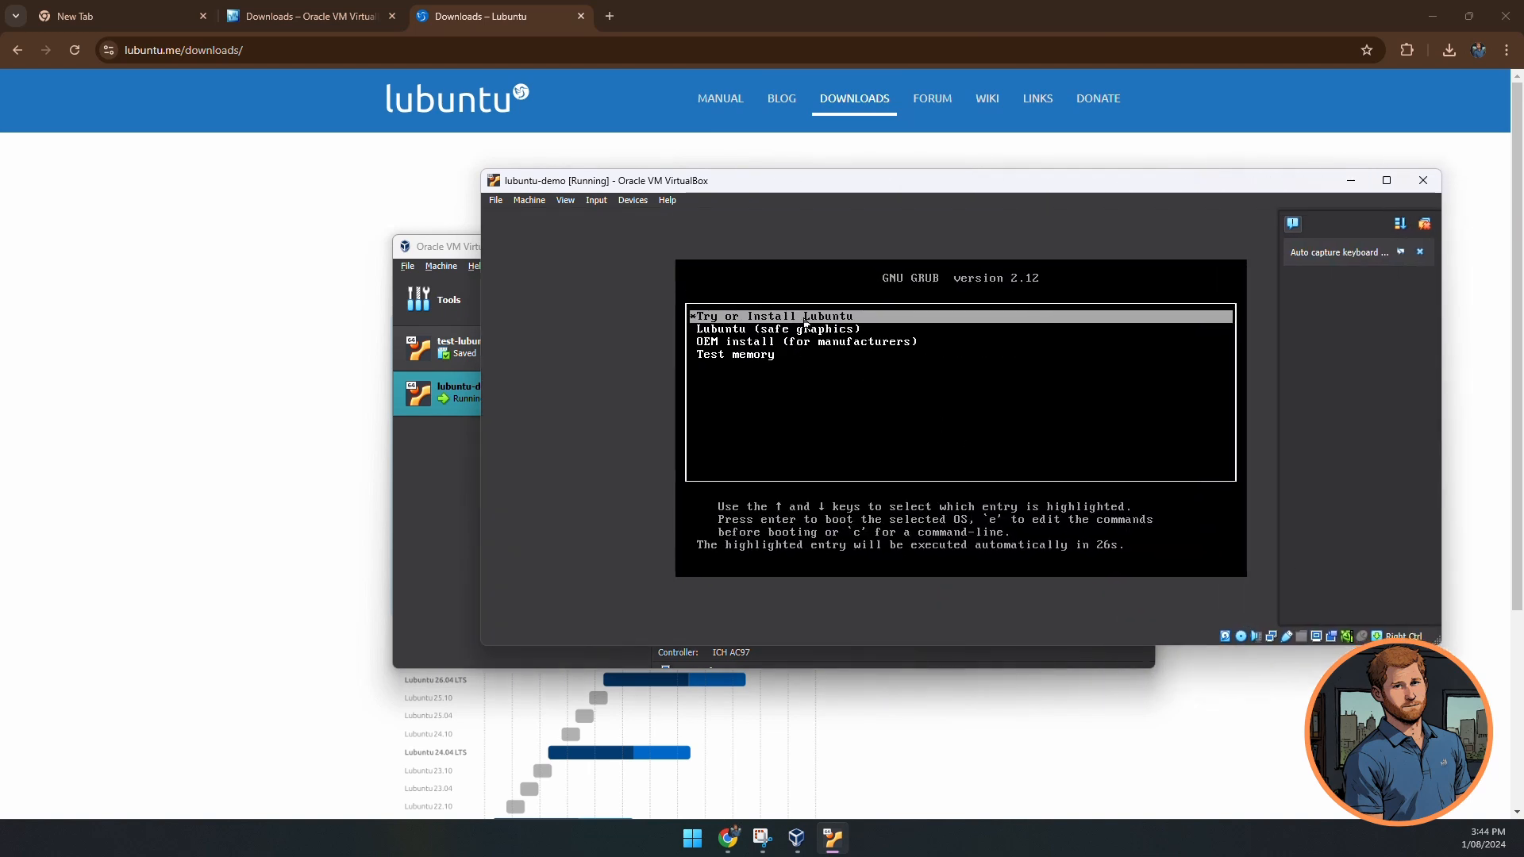
left_click(1013, 458)
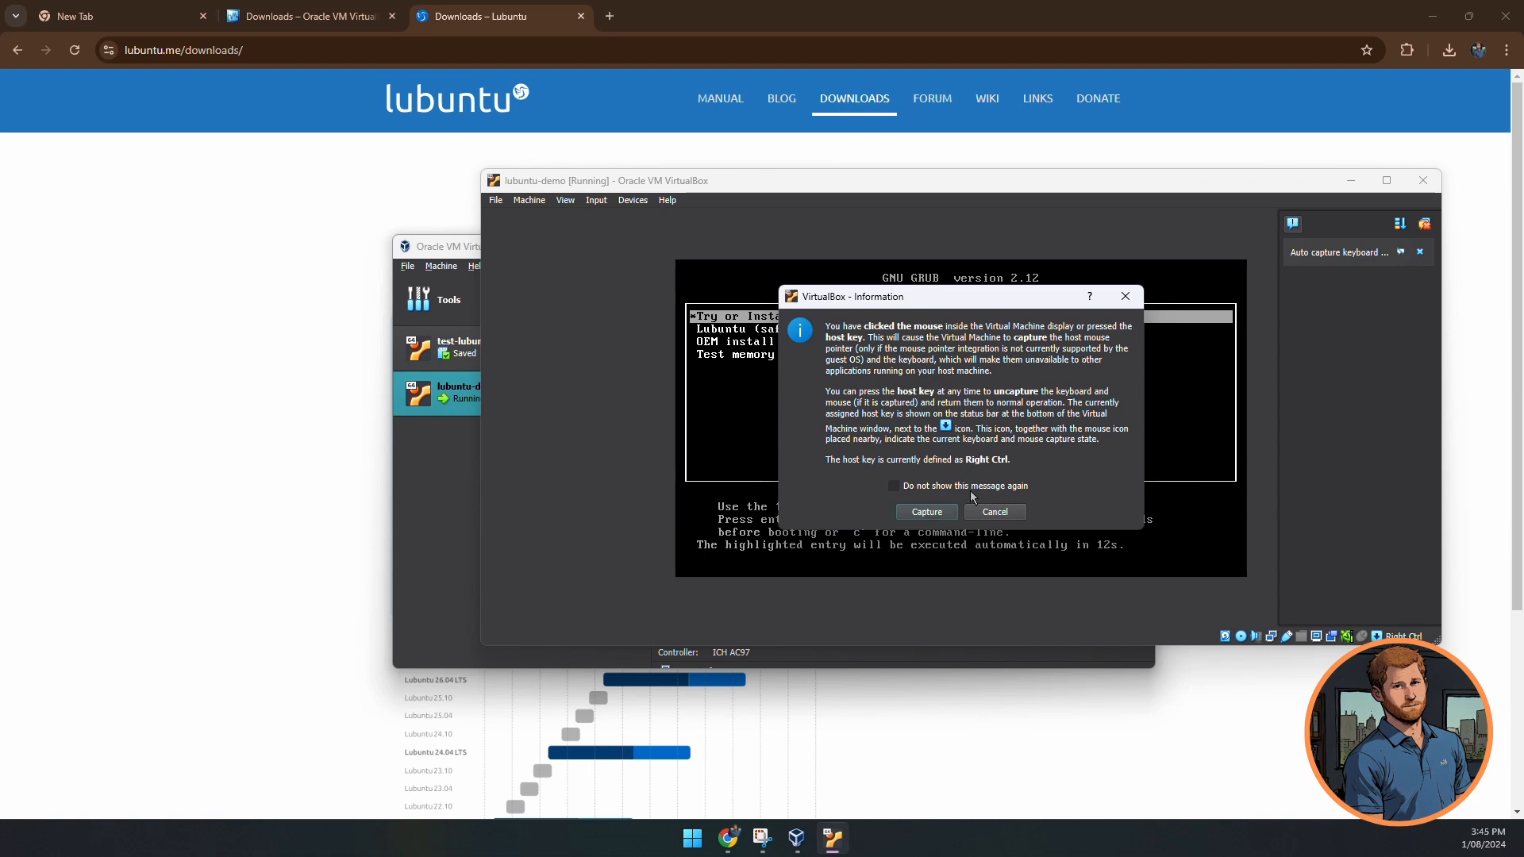
left_click(927, 512)
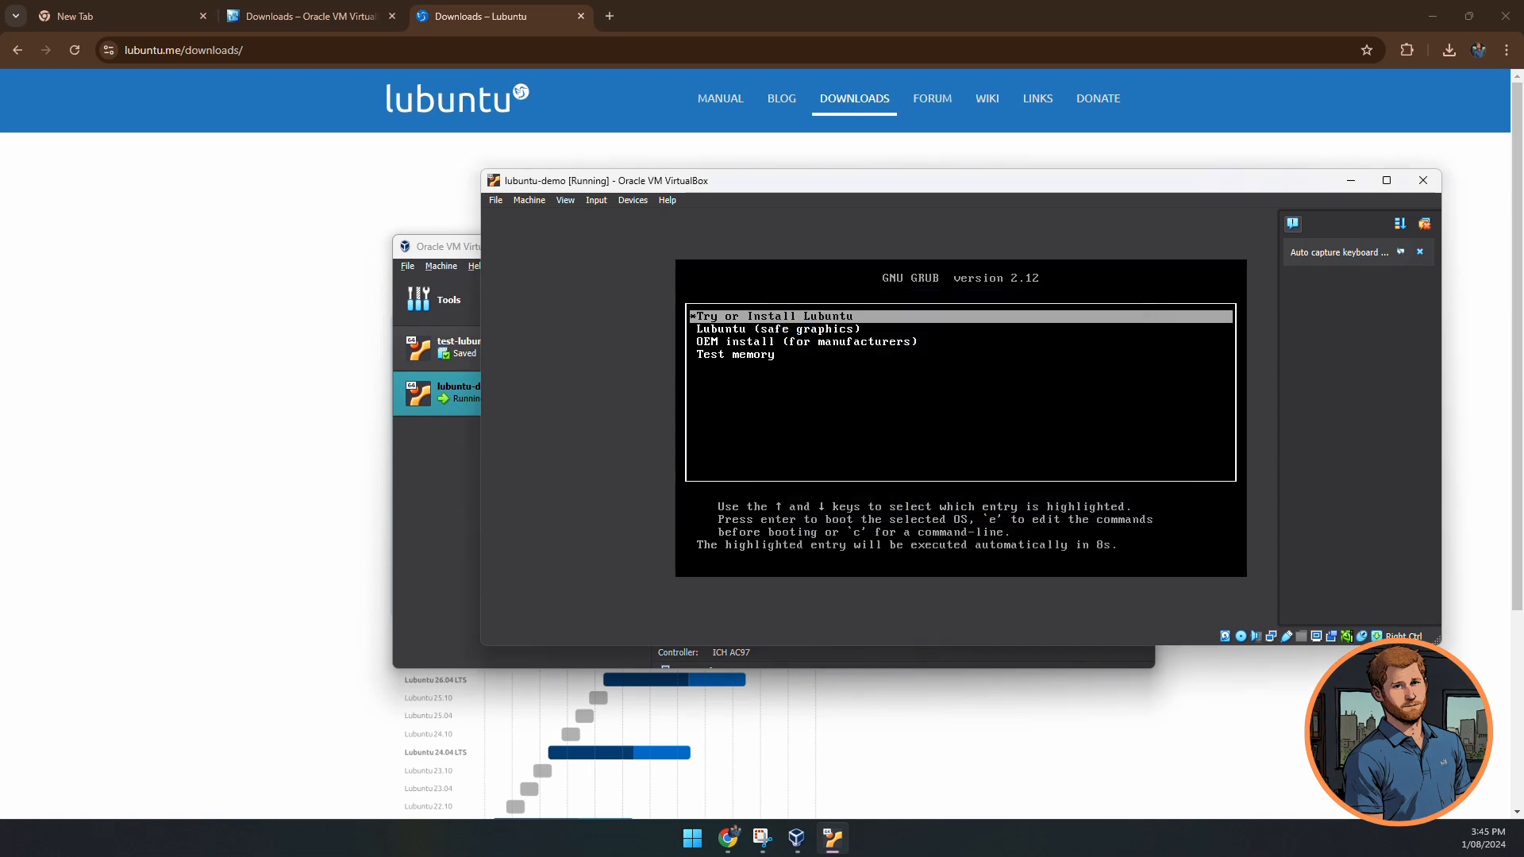
- Boot the Try or Install Lubuntu entry from the GRUB menu
key("Return")
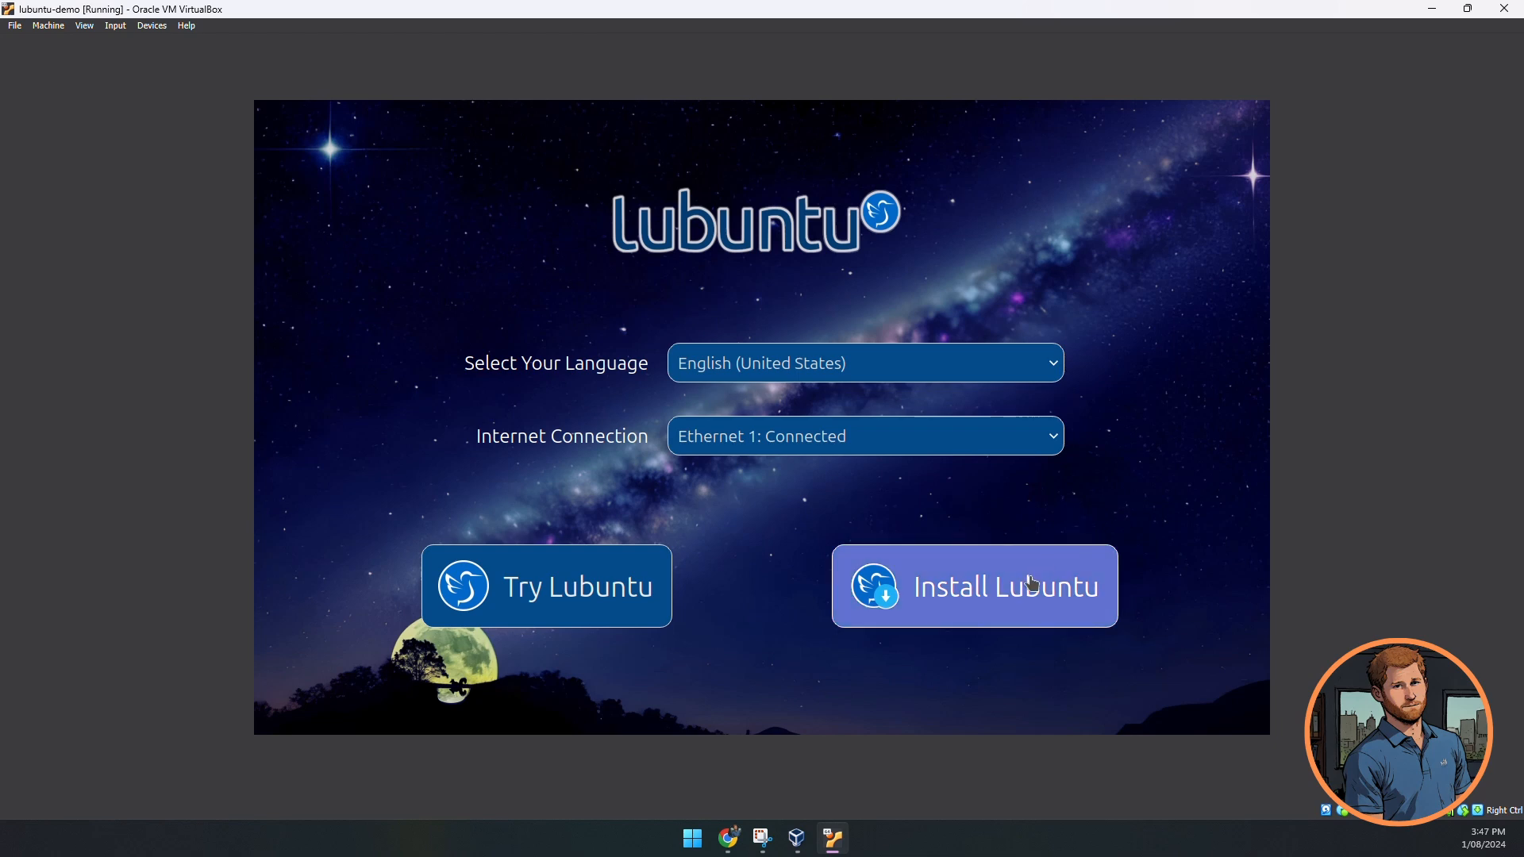
- Start the Lubuntu installer, keep American English, Brisbane and Australian English keyboard, and choose Minimal Installation
left_click(1029, 602)
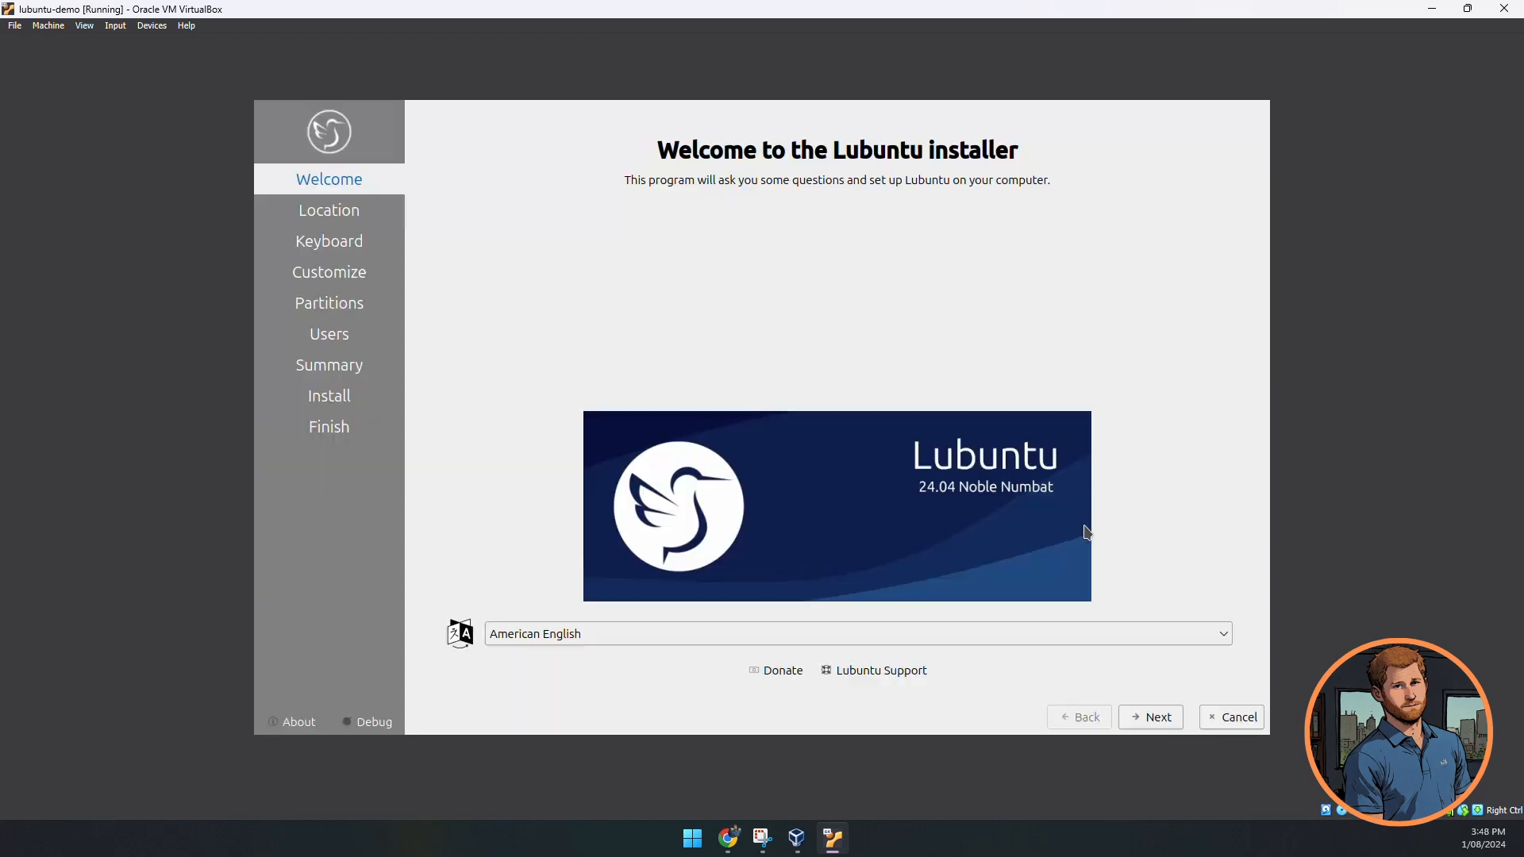
left_click(1138, 723)
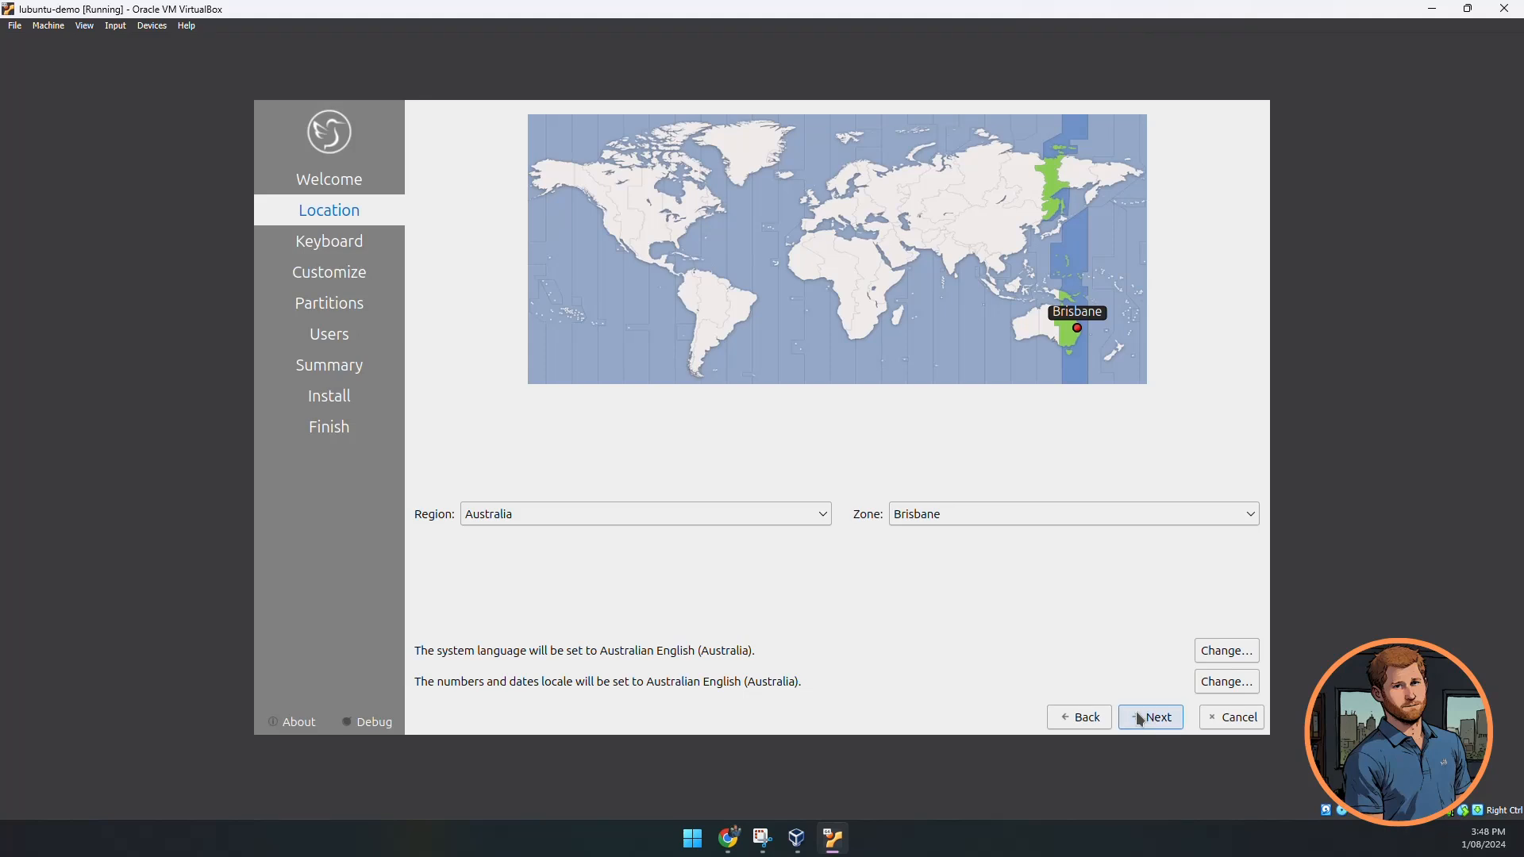
left_click(1136, 712)
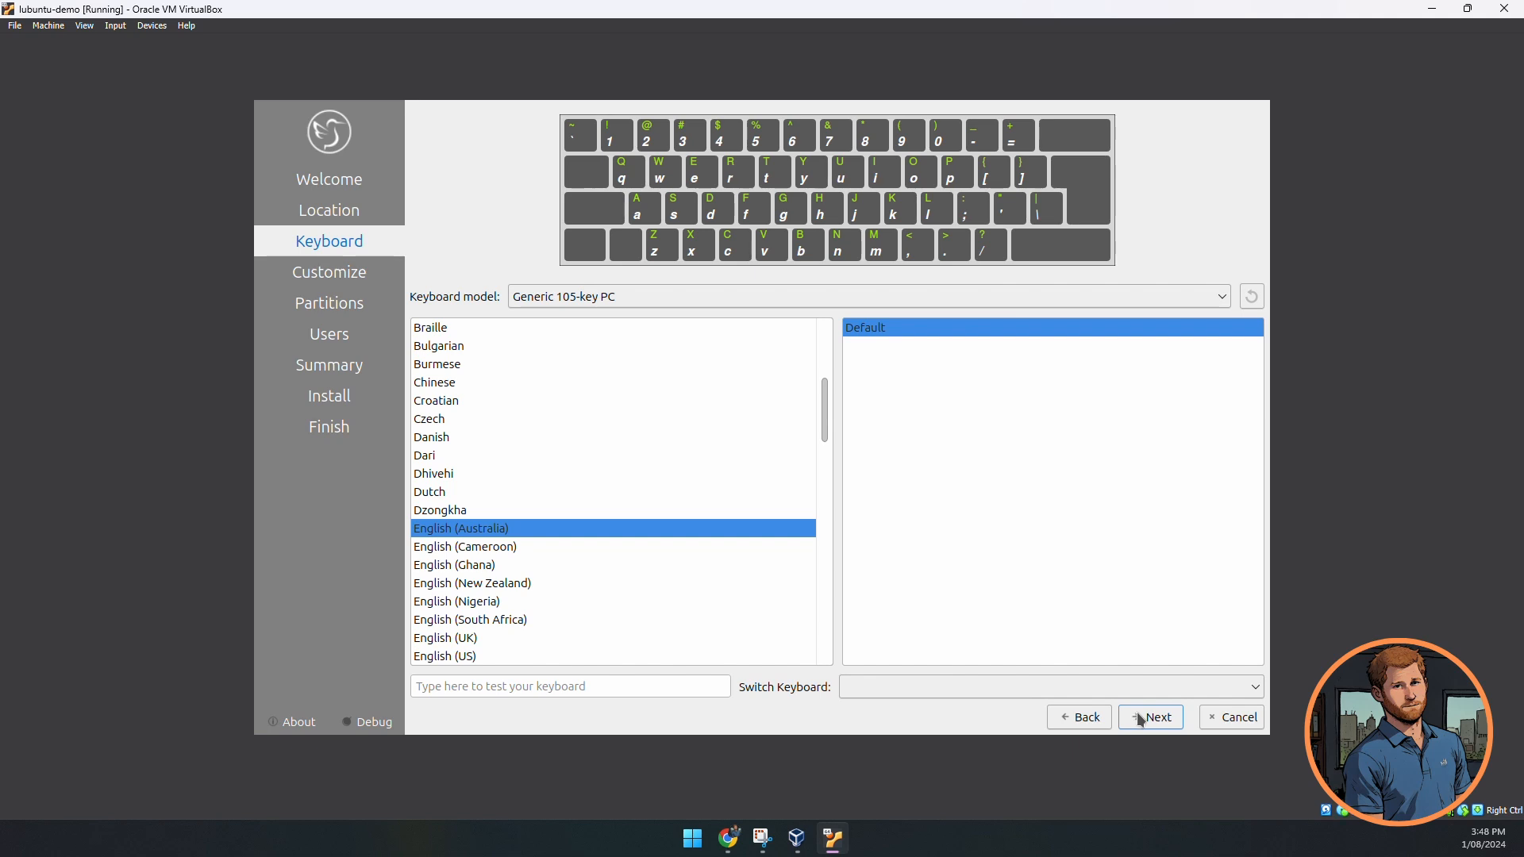
left_click(1141, 720)
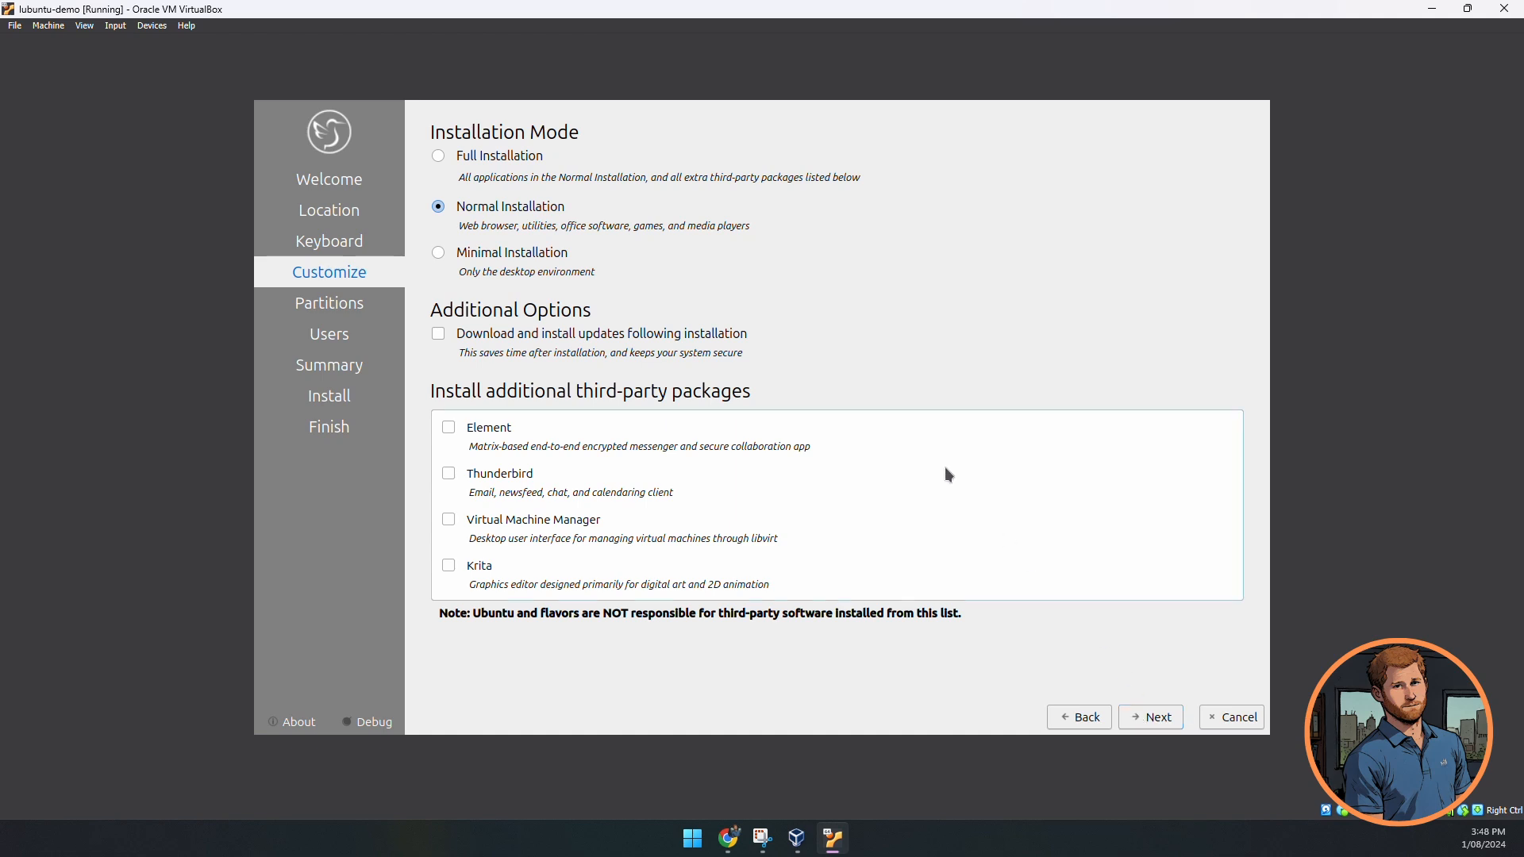
left_click(515, 259)
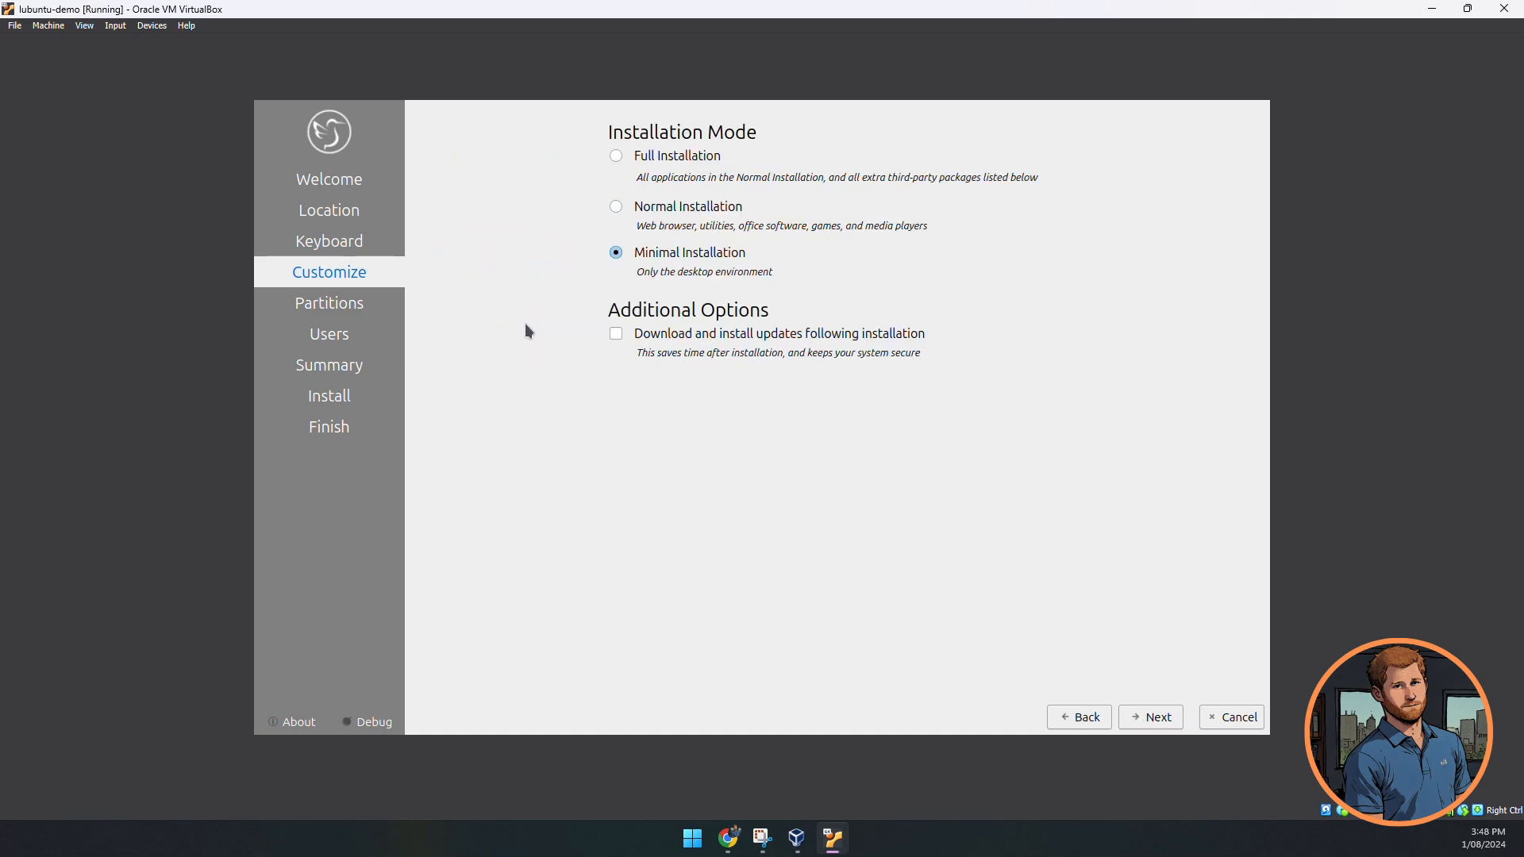
left_click(1161, 723)
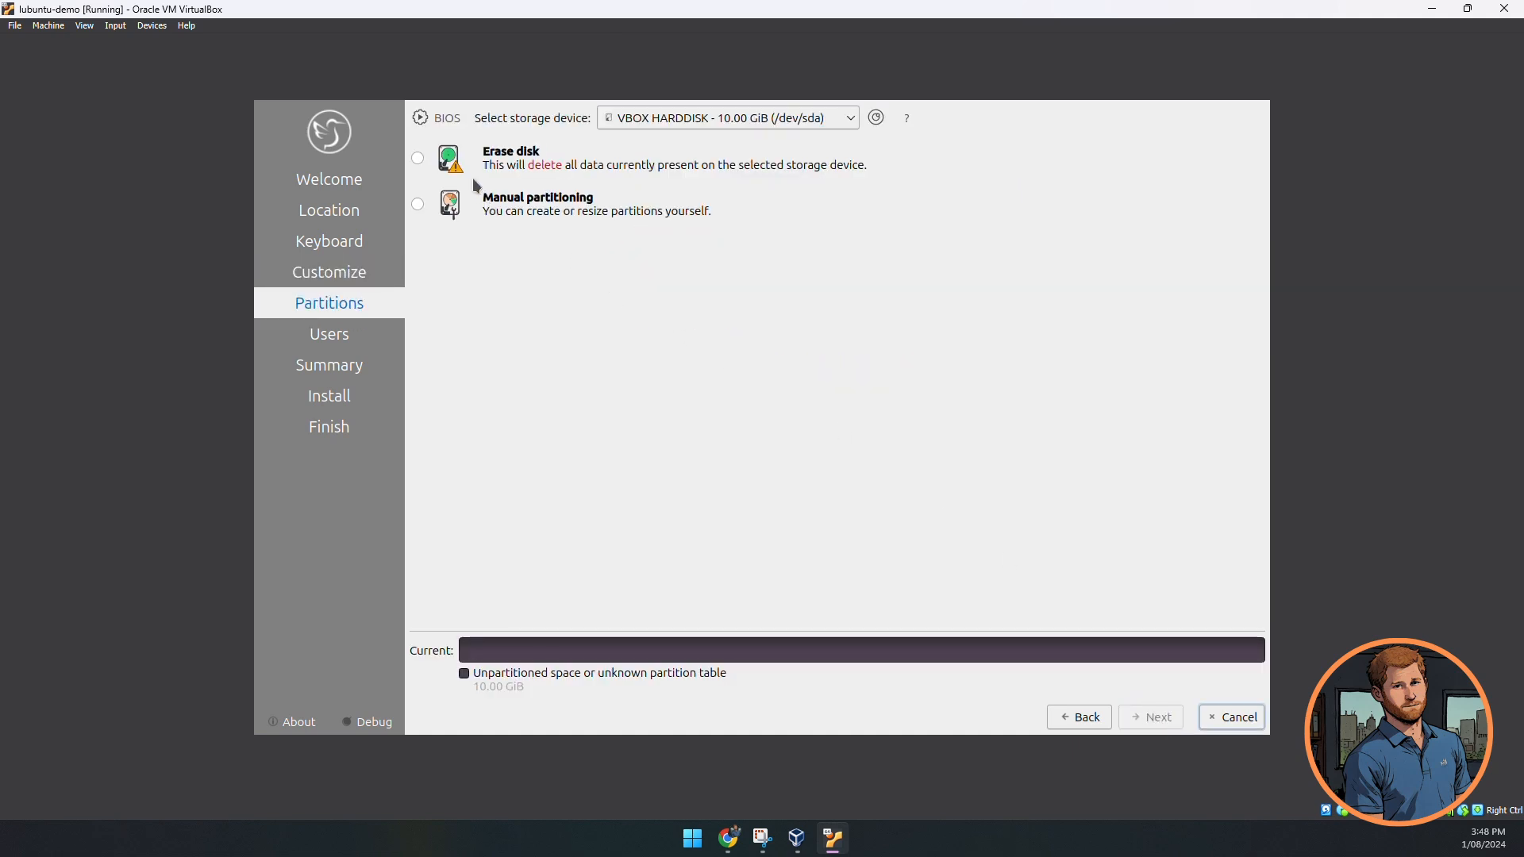
- Choose Erase disk for the 10.00 GiB virtual disk and continue to Users
left_click(420, 160)
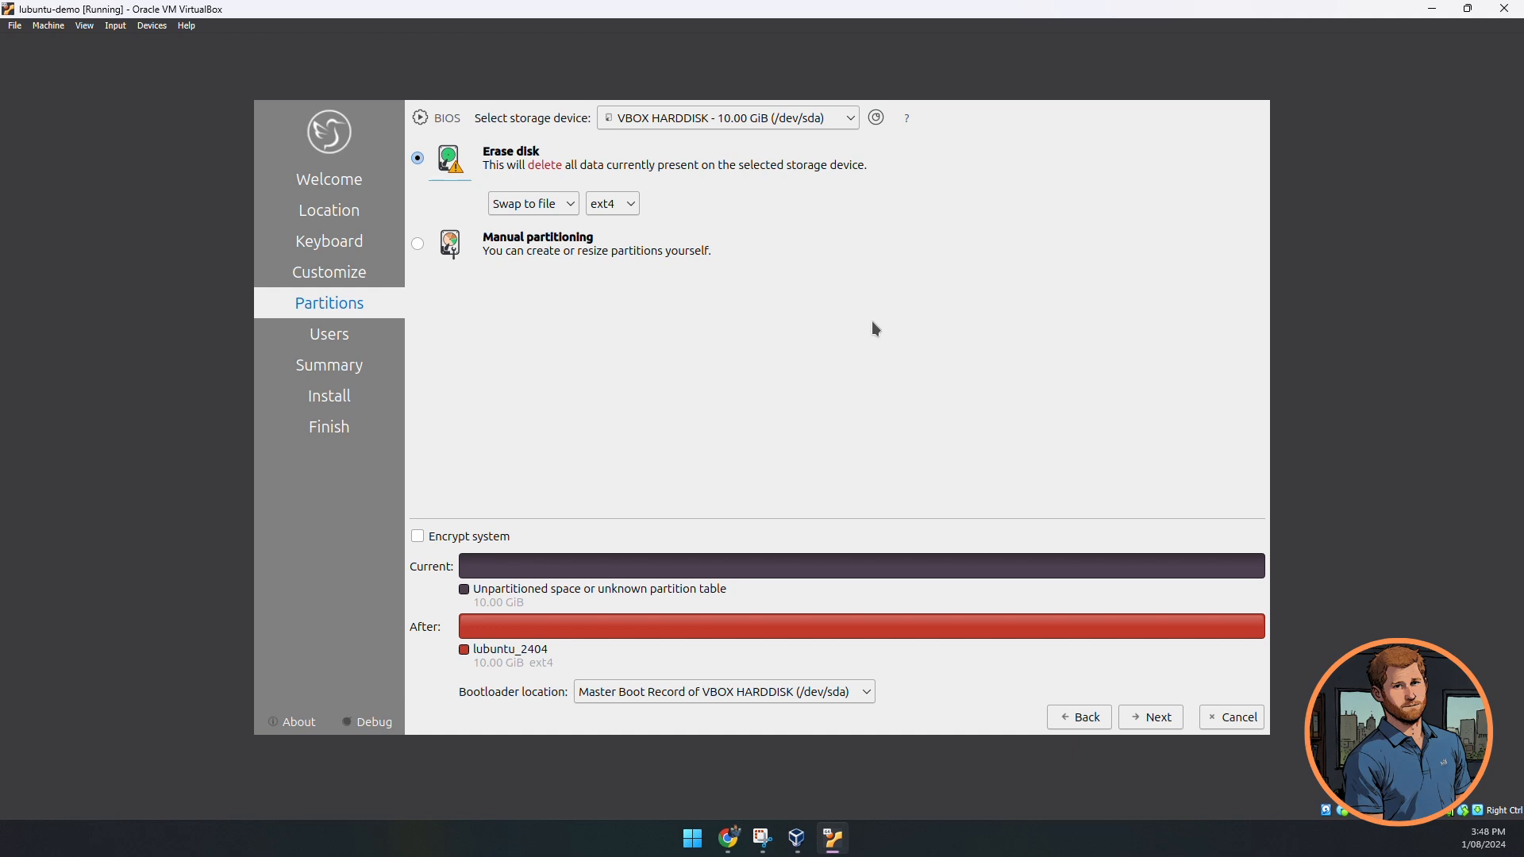
left_click(1154, 729)
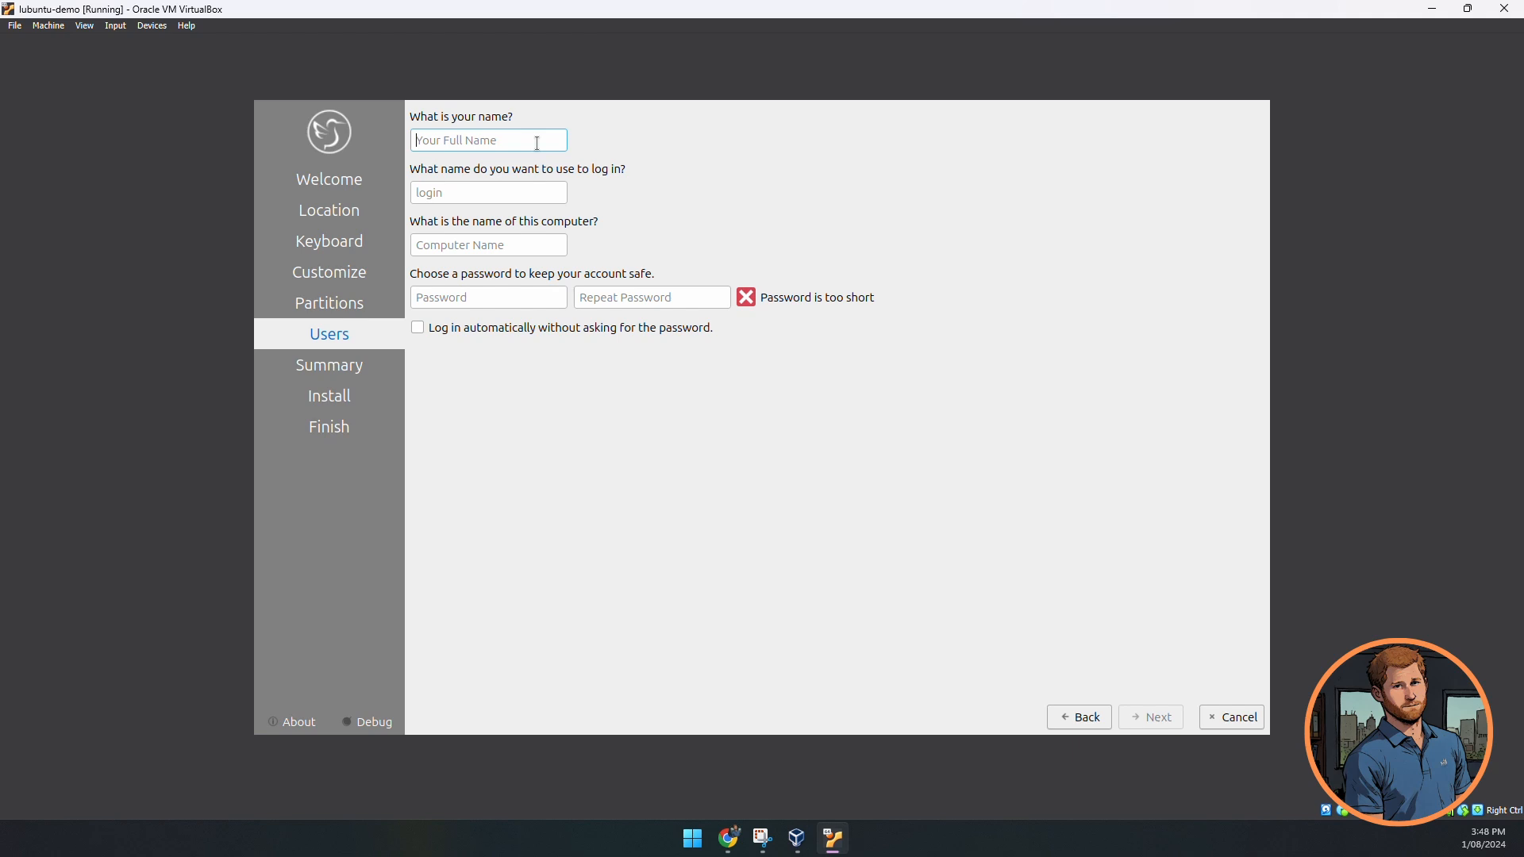
- Enter the user's full name, set and confirm the account password, and enable automatic login
type("Stephen")
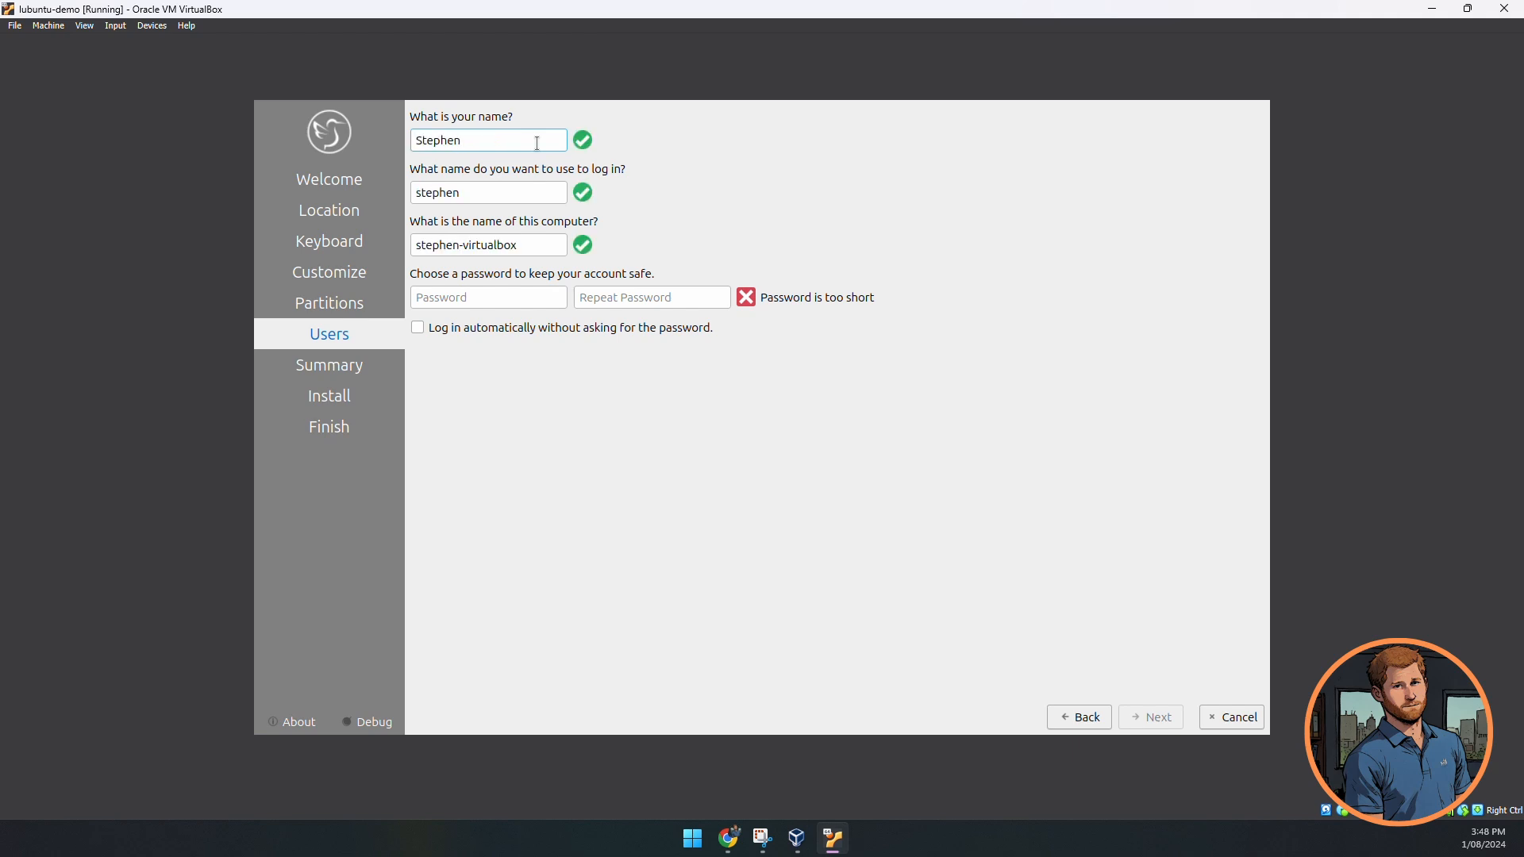
left_click(524, 297)
type("123")
left_click(627, 296)
type("123")
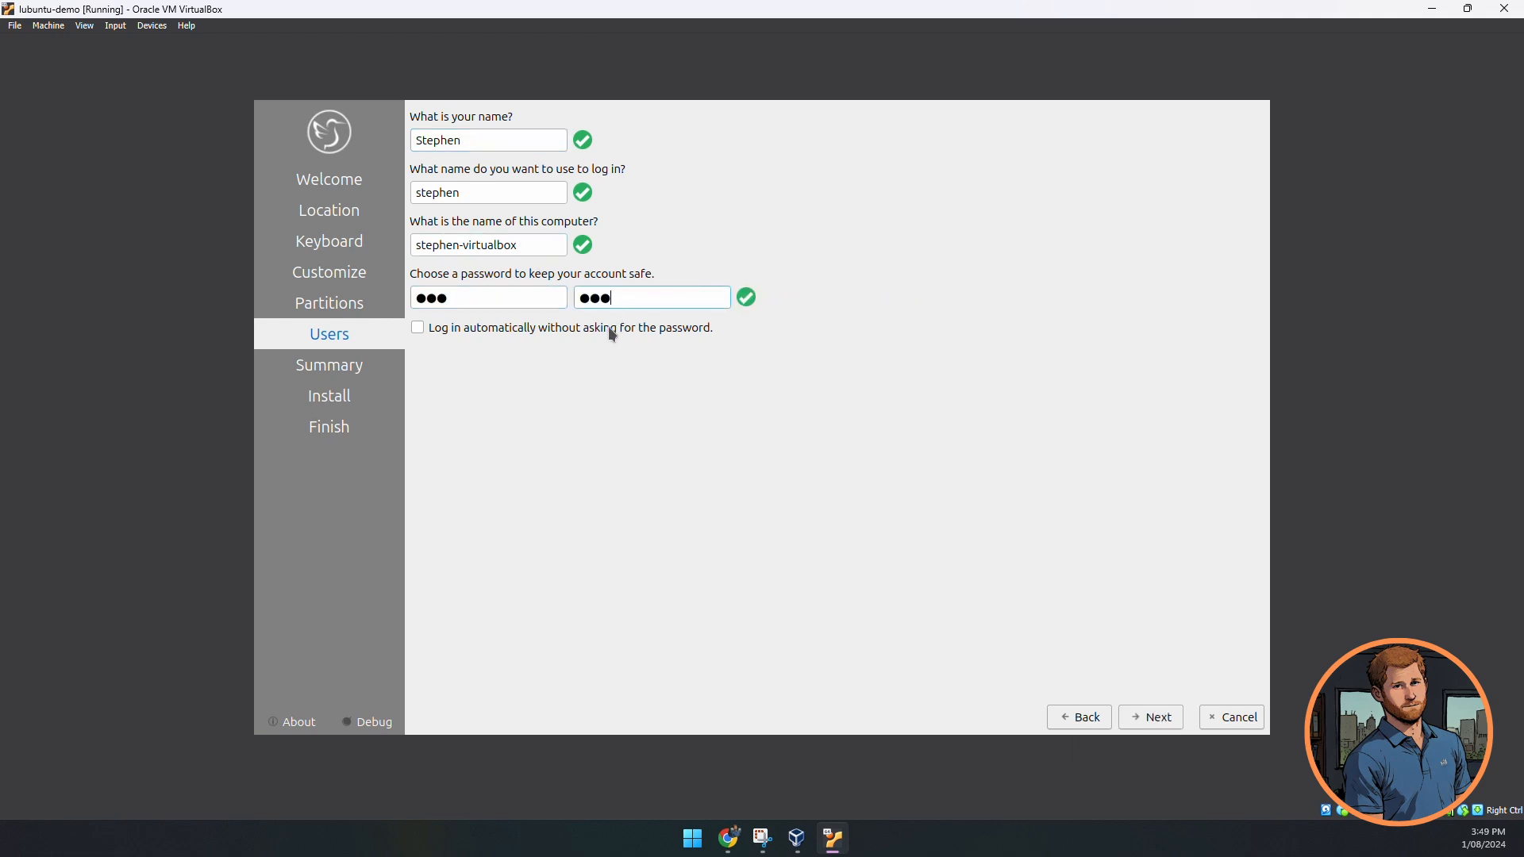
left_click(489, 329)
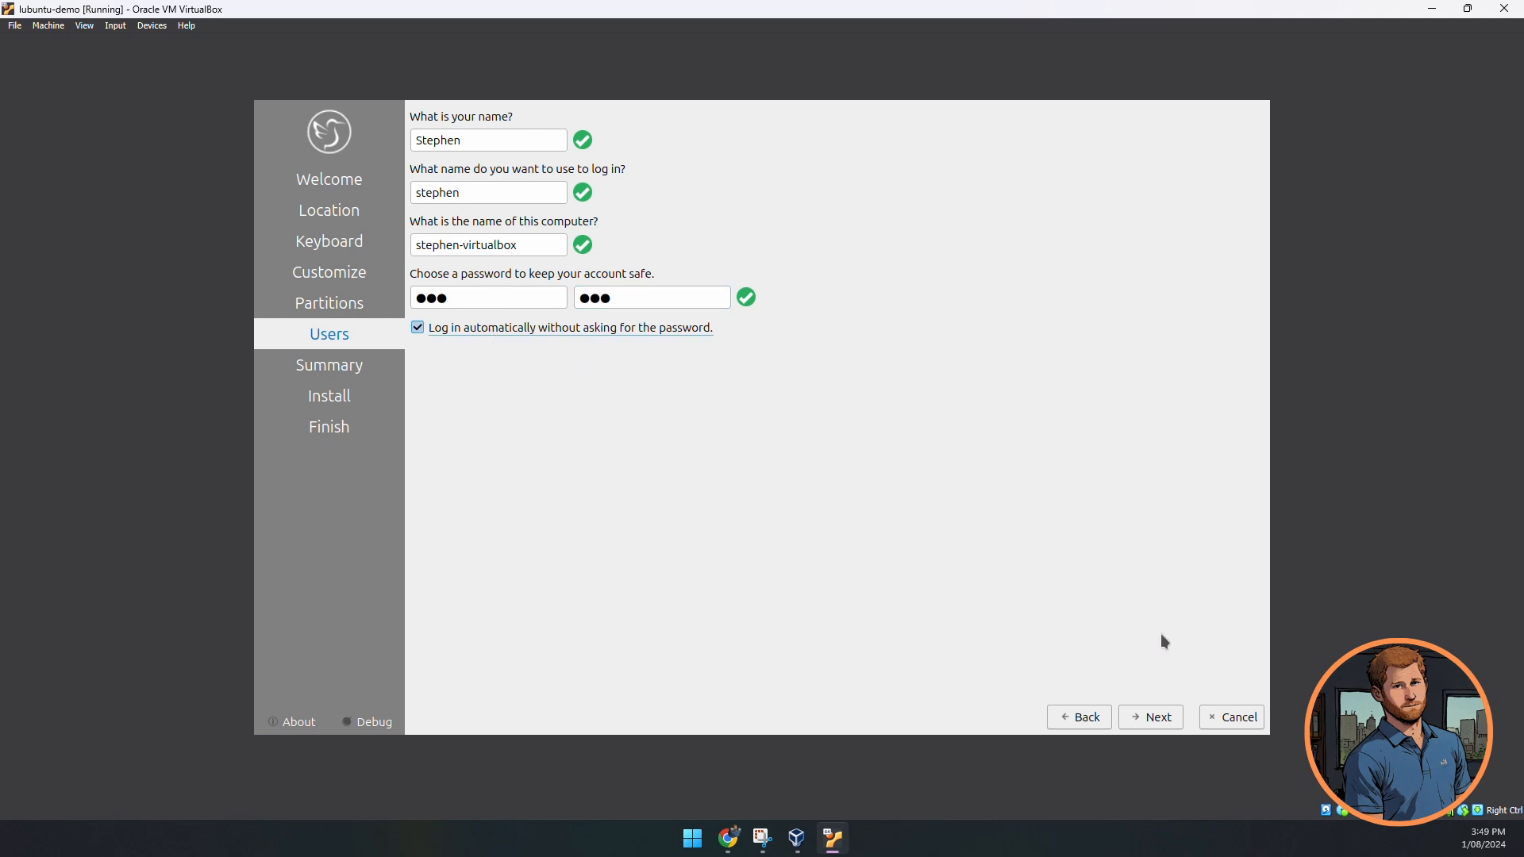
left_click(1166, 725)
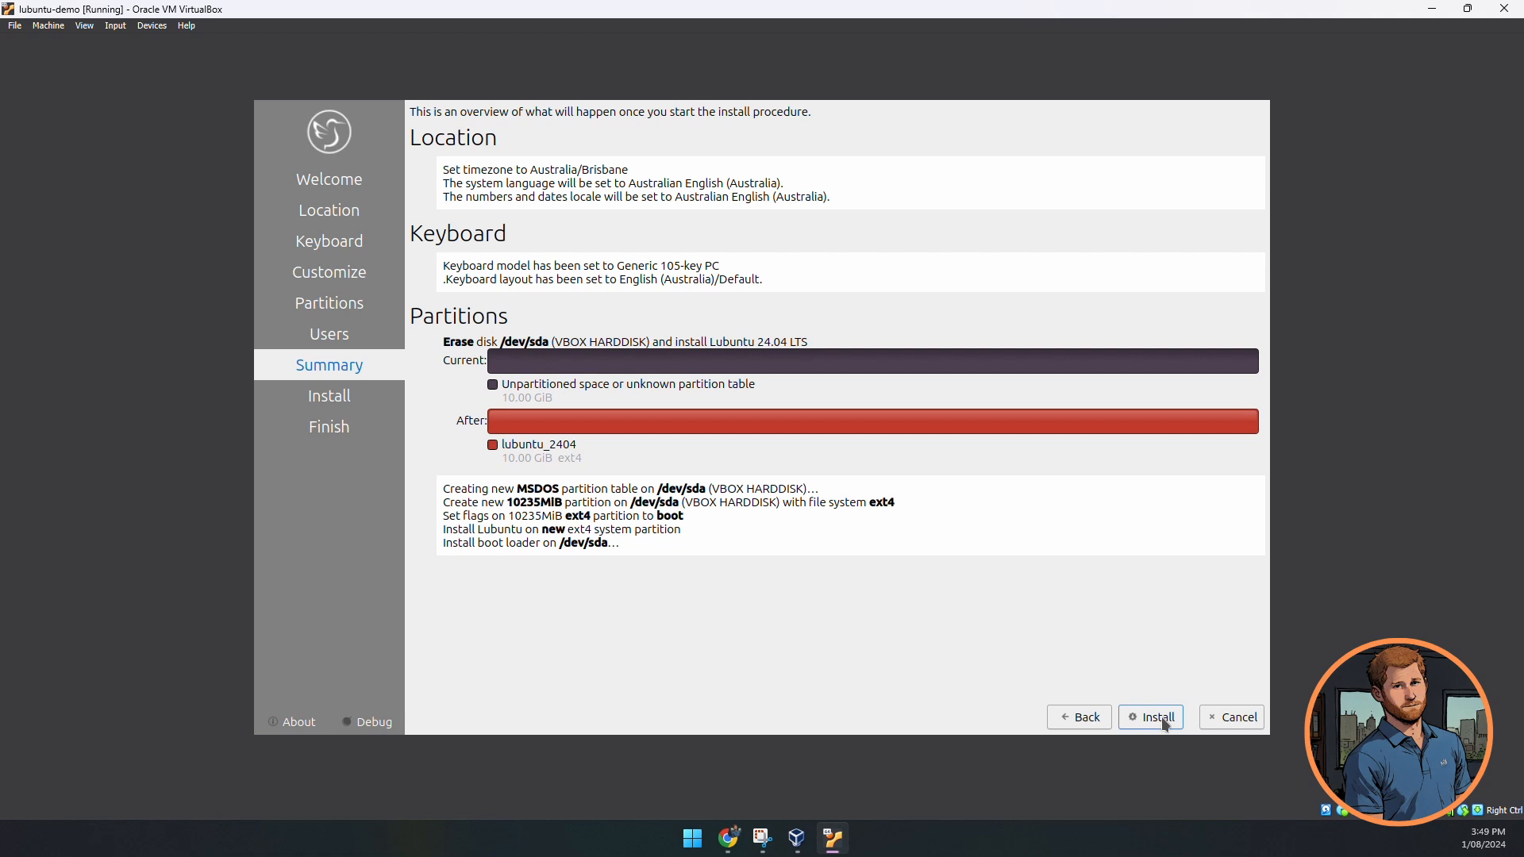
- Start the Lubuntu 24.04 installation from the Summary page and confirm the disk changes
left_click(1166, 725)
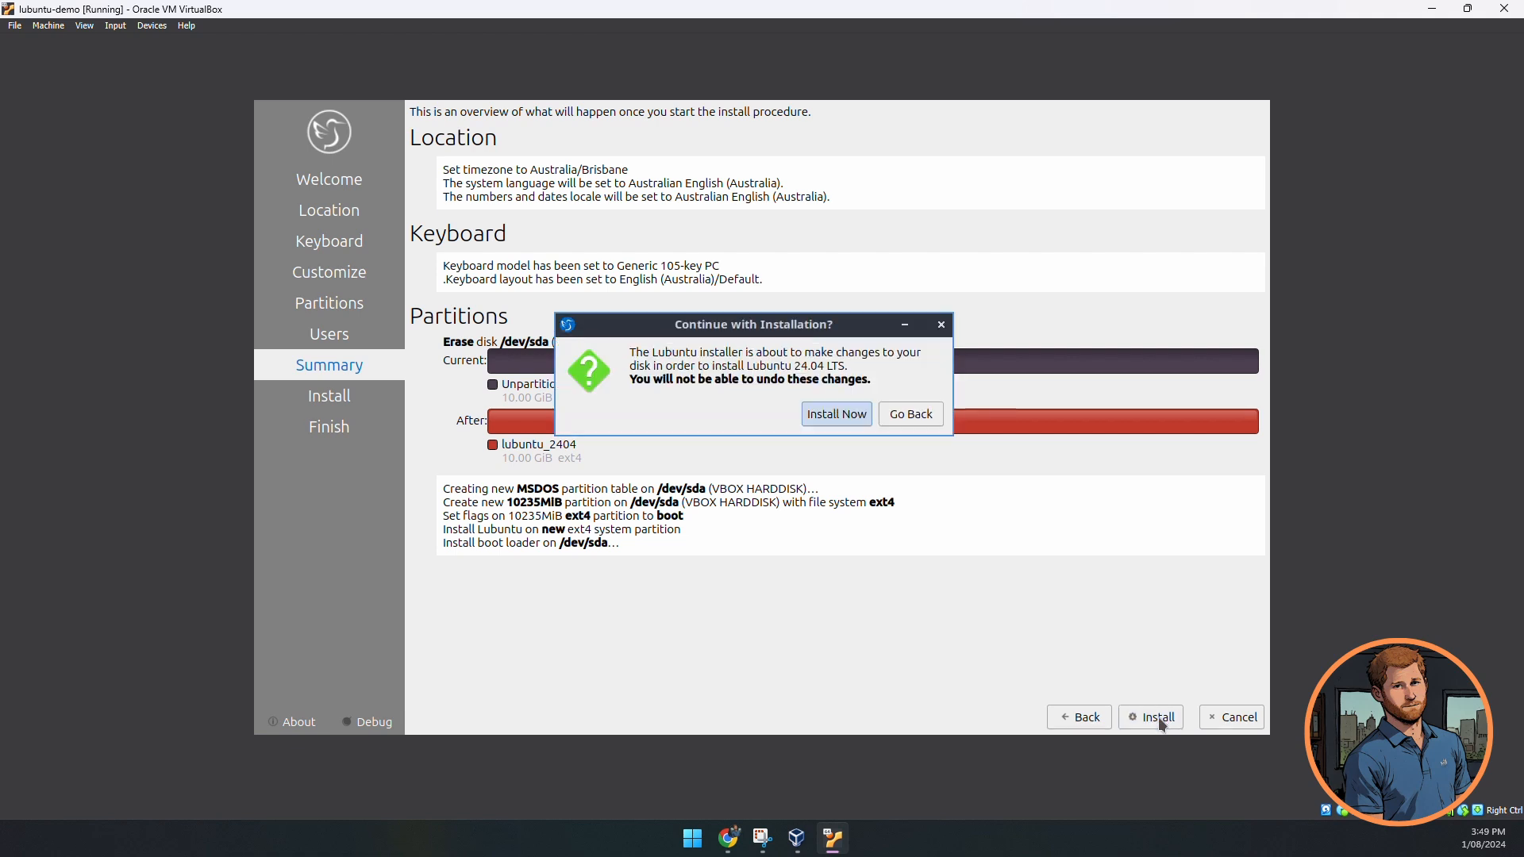
left_click(844, 416)
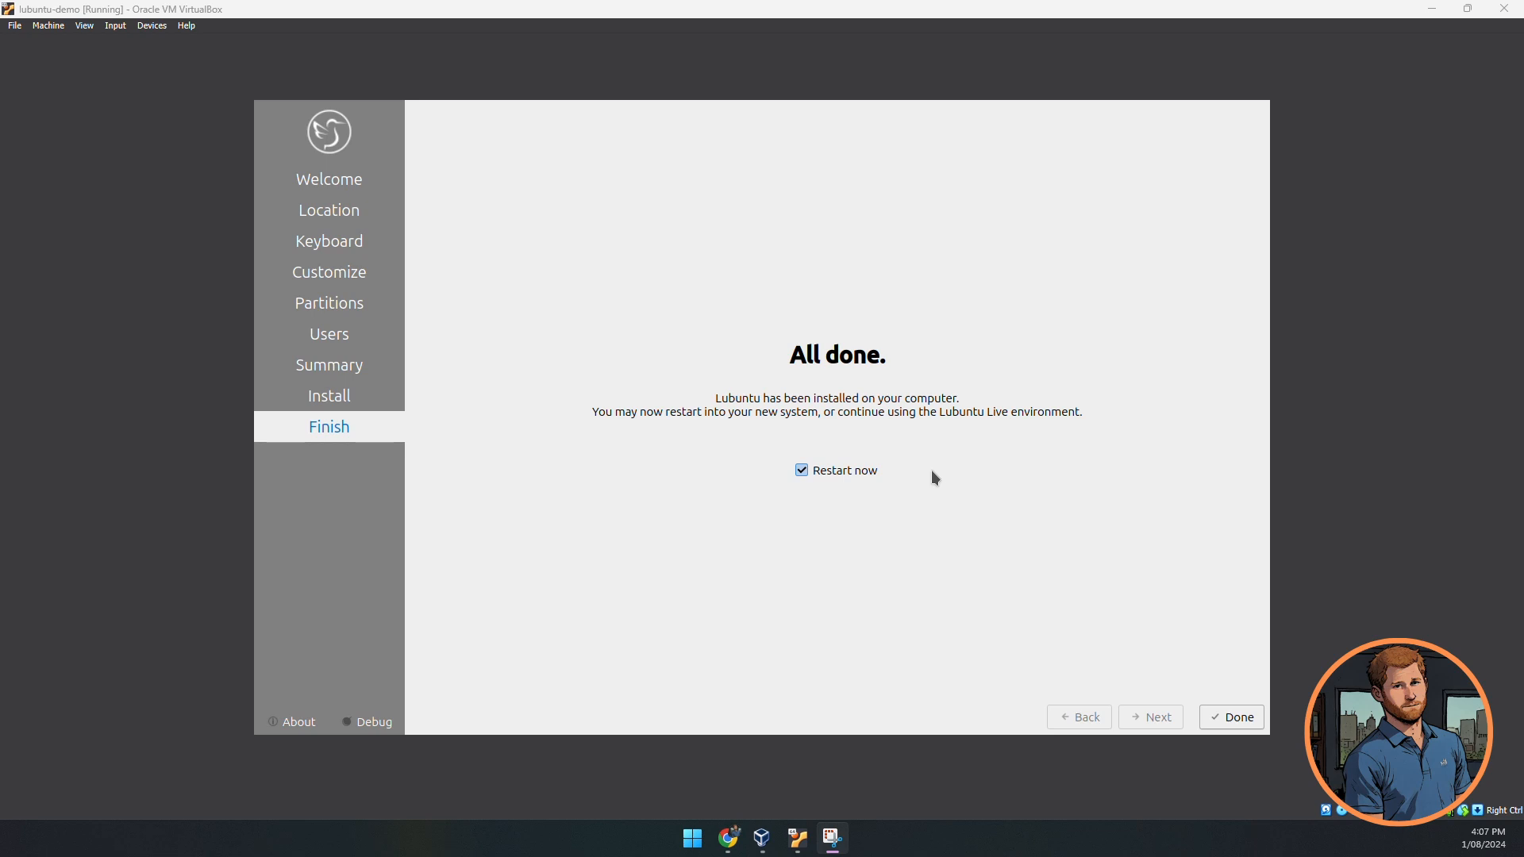
- Finish the installer with Restart now ticked and continue past the remove-installation-medium prompt
left_click(1250, 718)
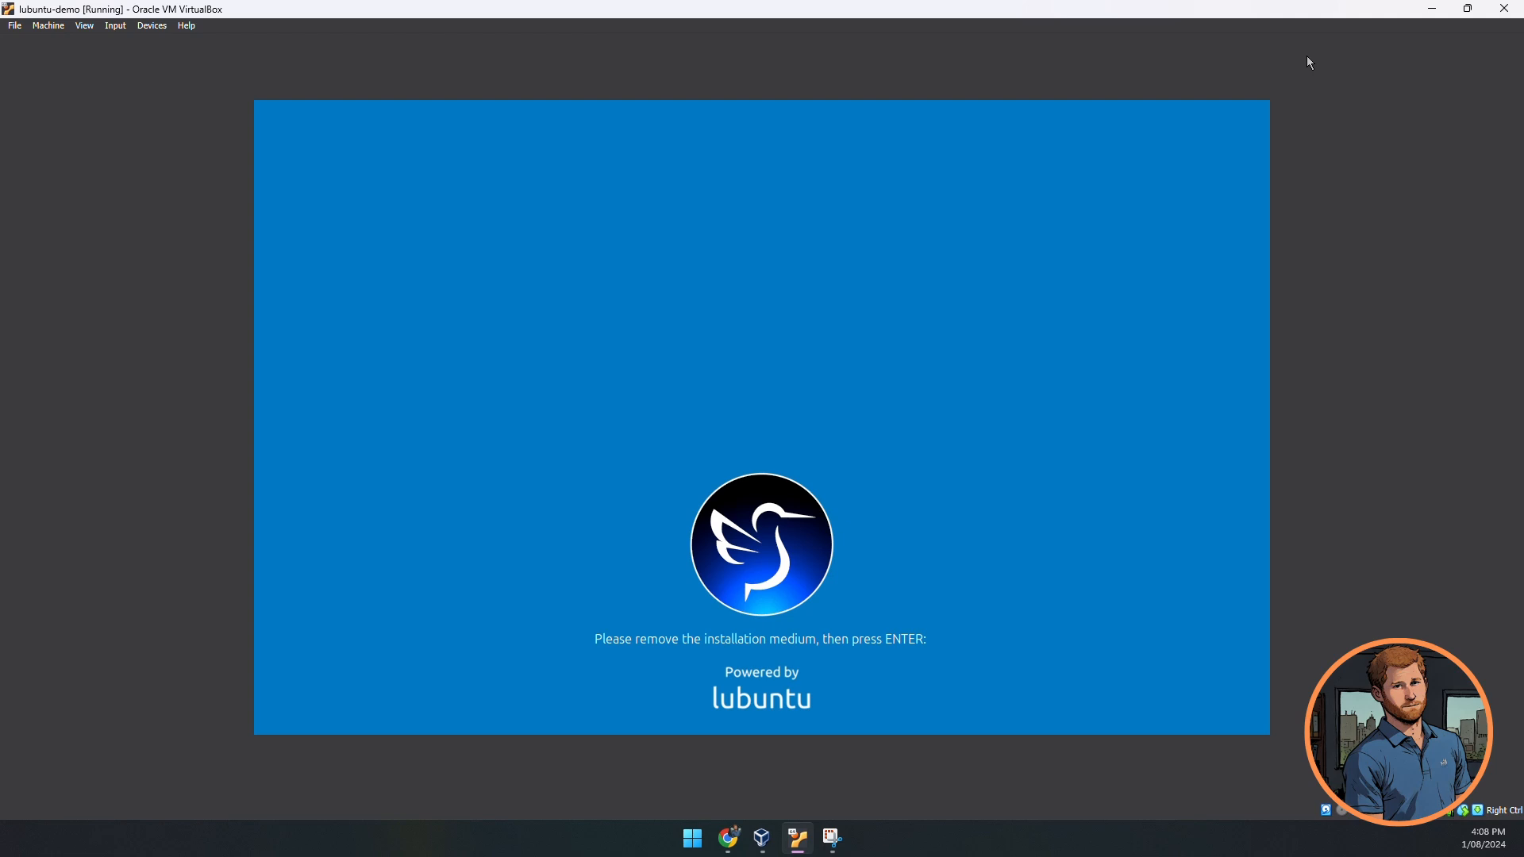
key("Return")
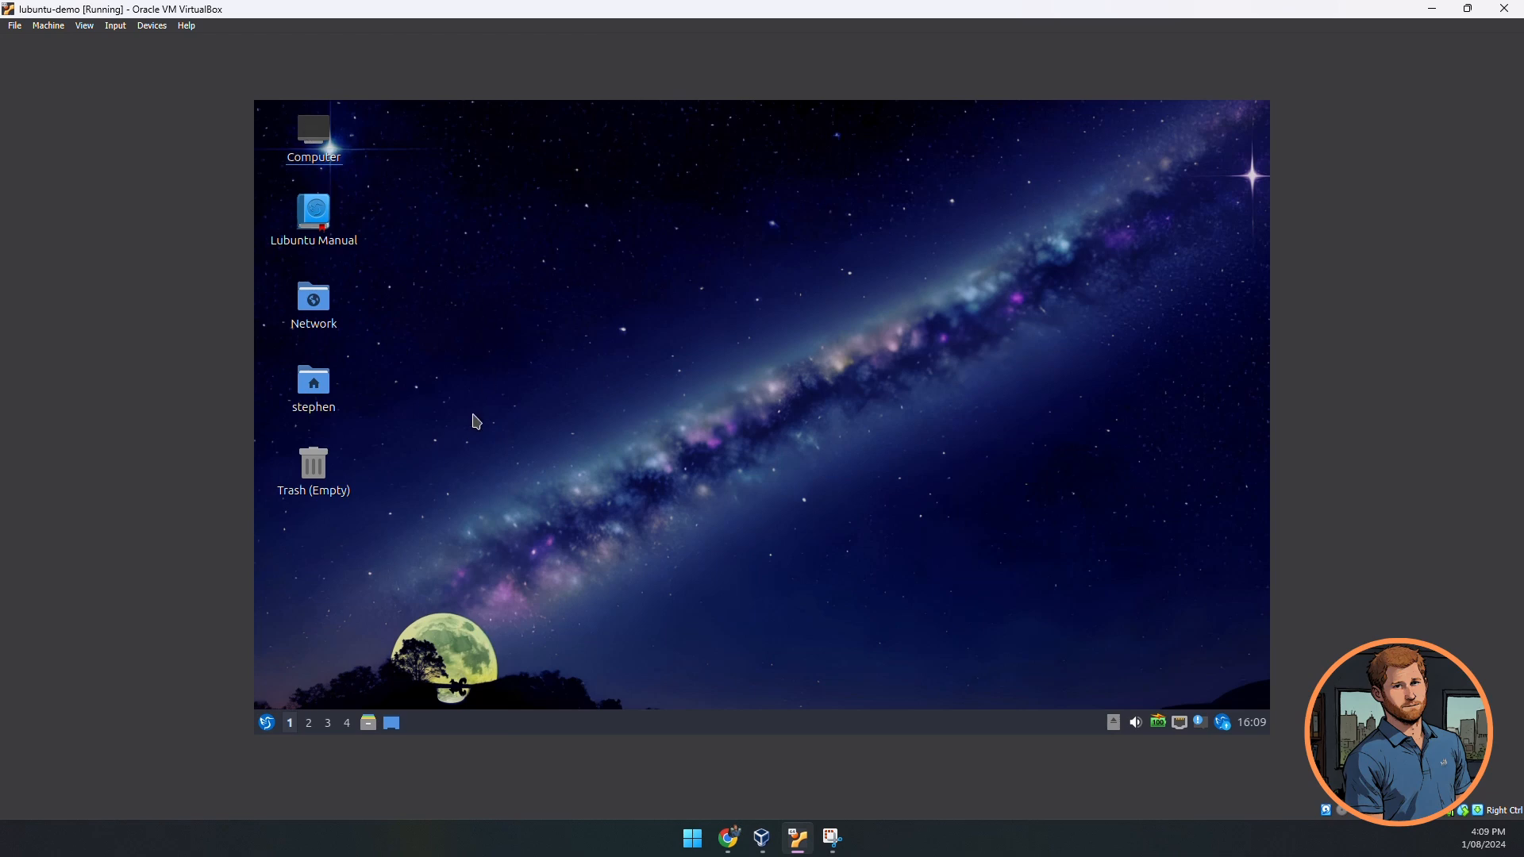
left_click(267, 723)
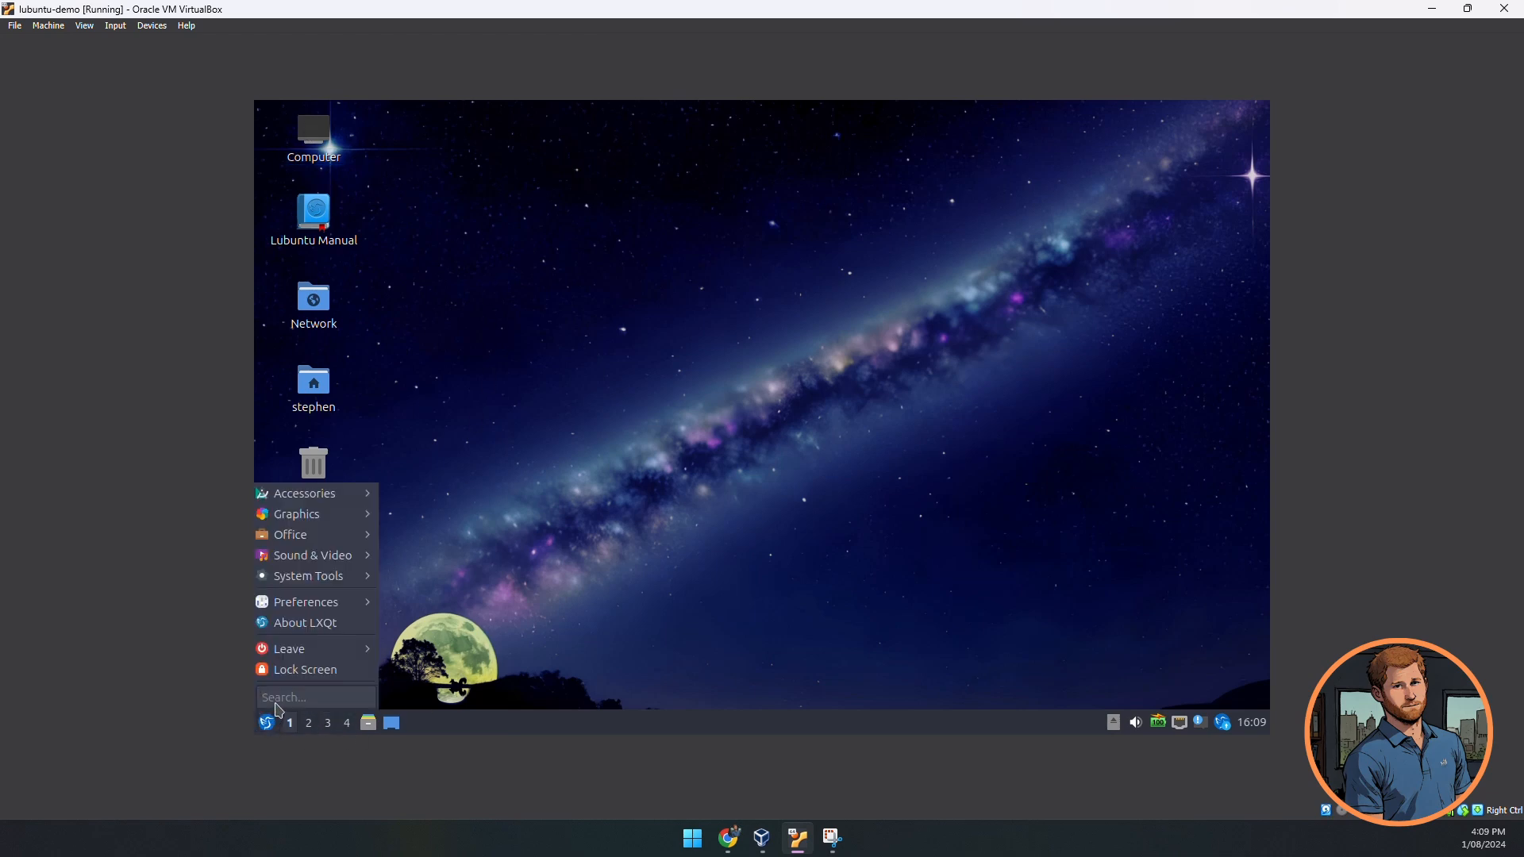
mouse_move(358, 537)
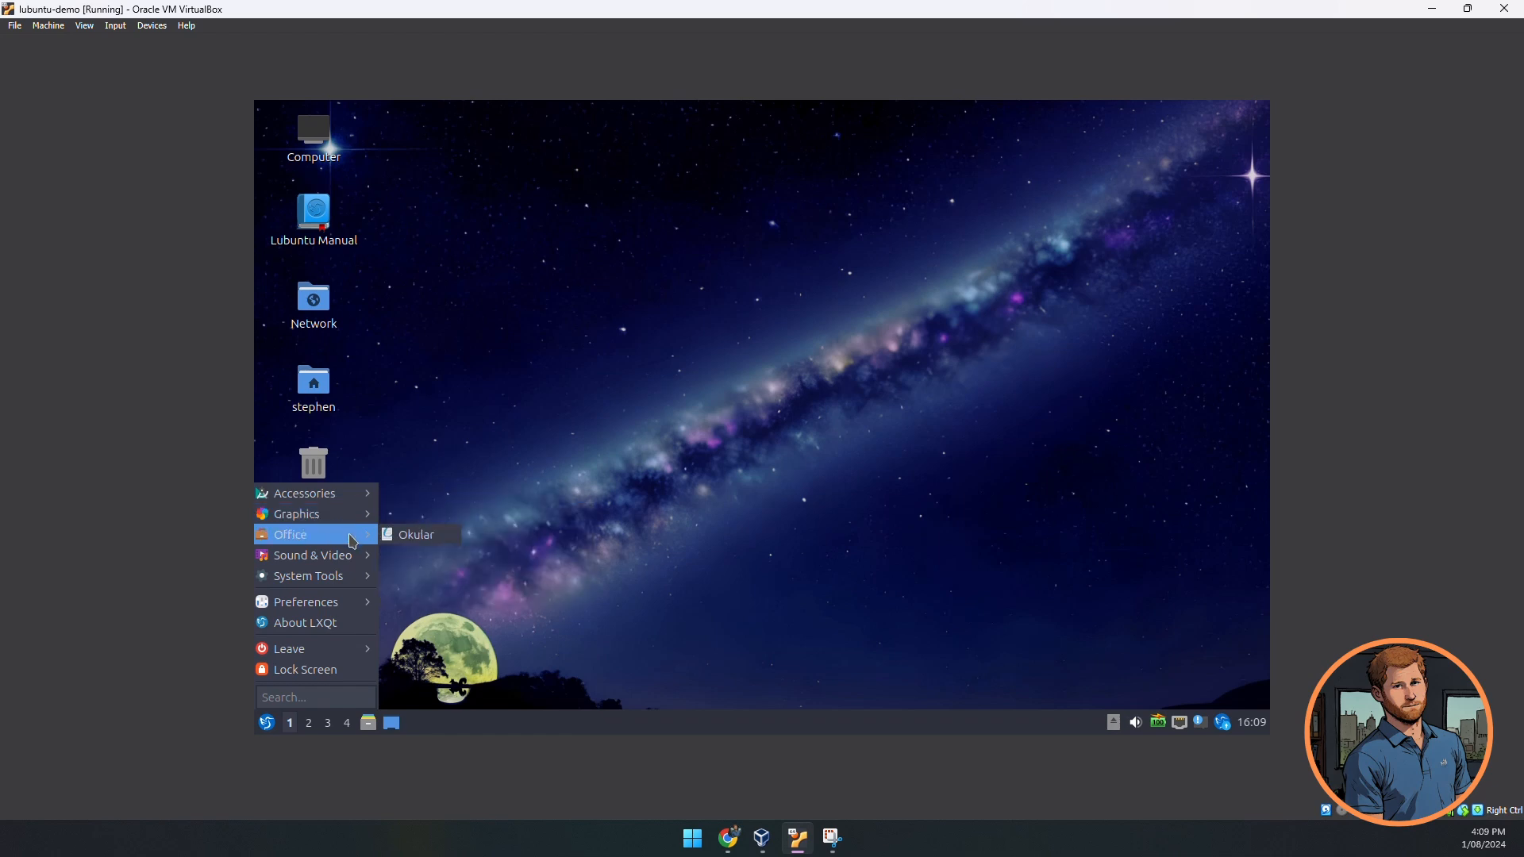
mouse_move(352, 582)
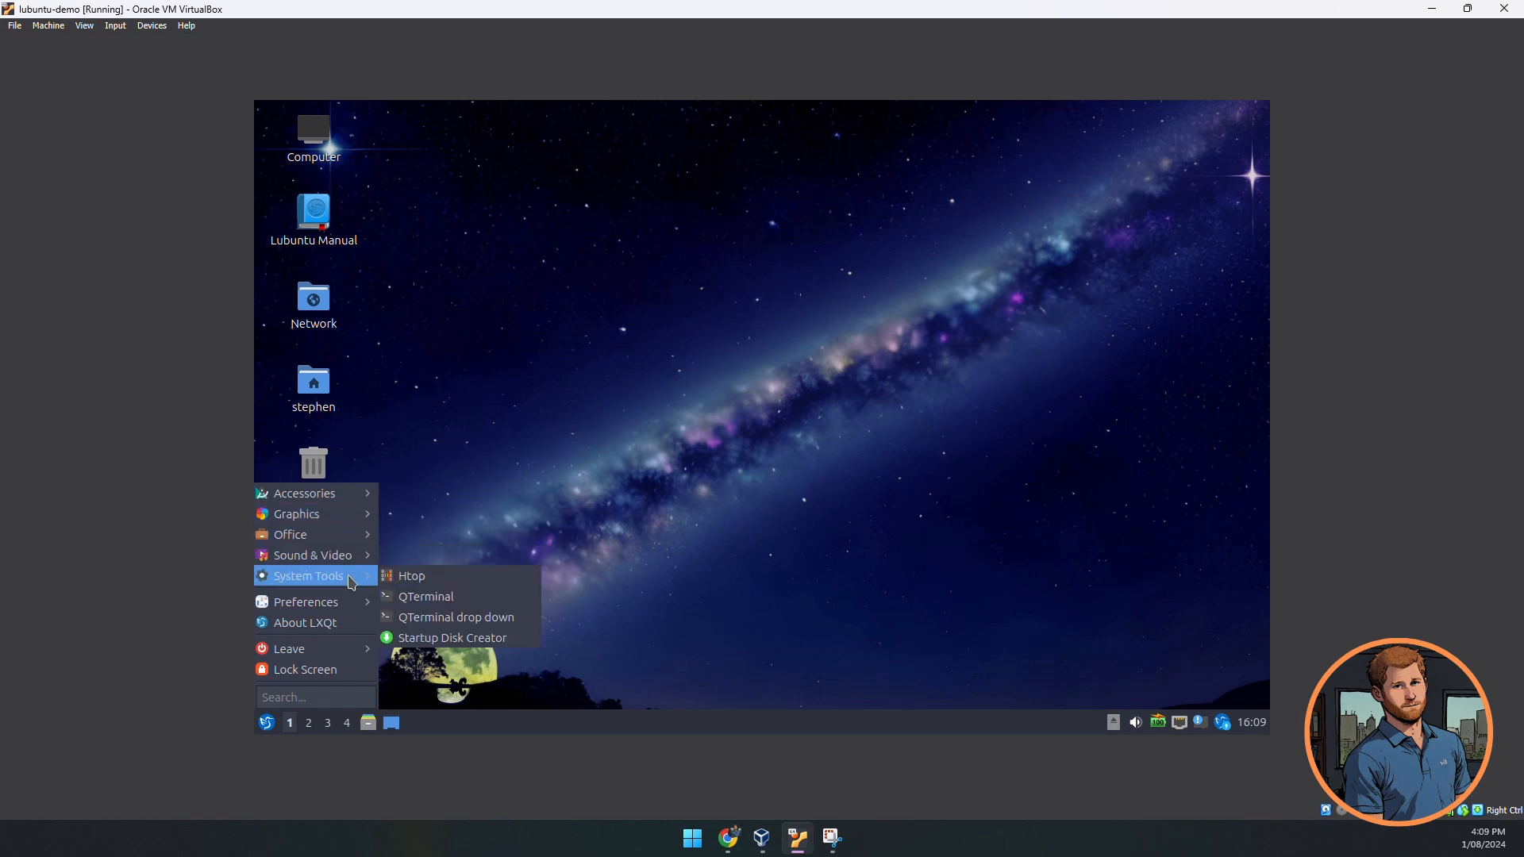
mouse_move(352, 608)
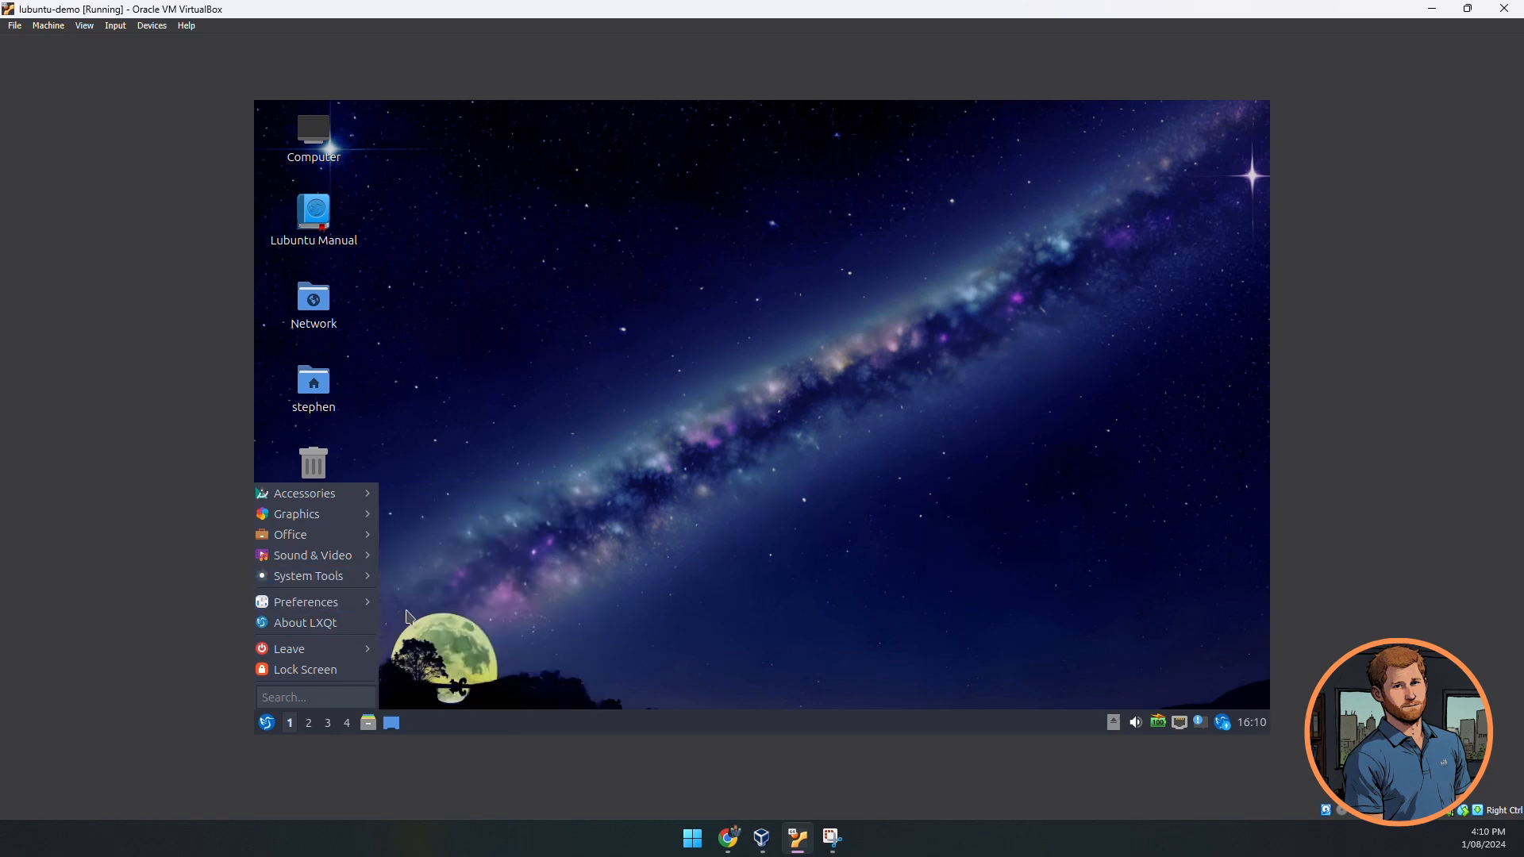
mouse_move(360, 656)
left_click(645, 468)
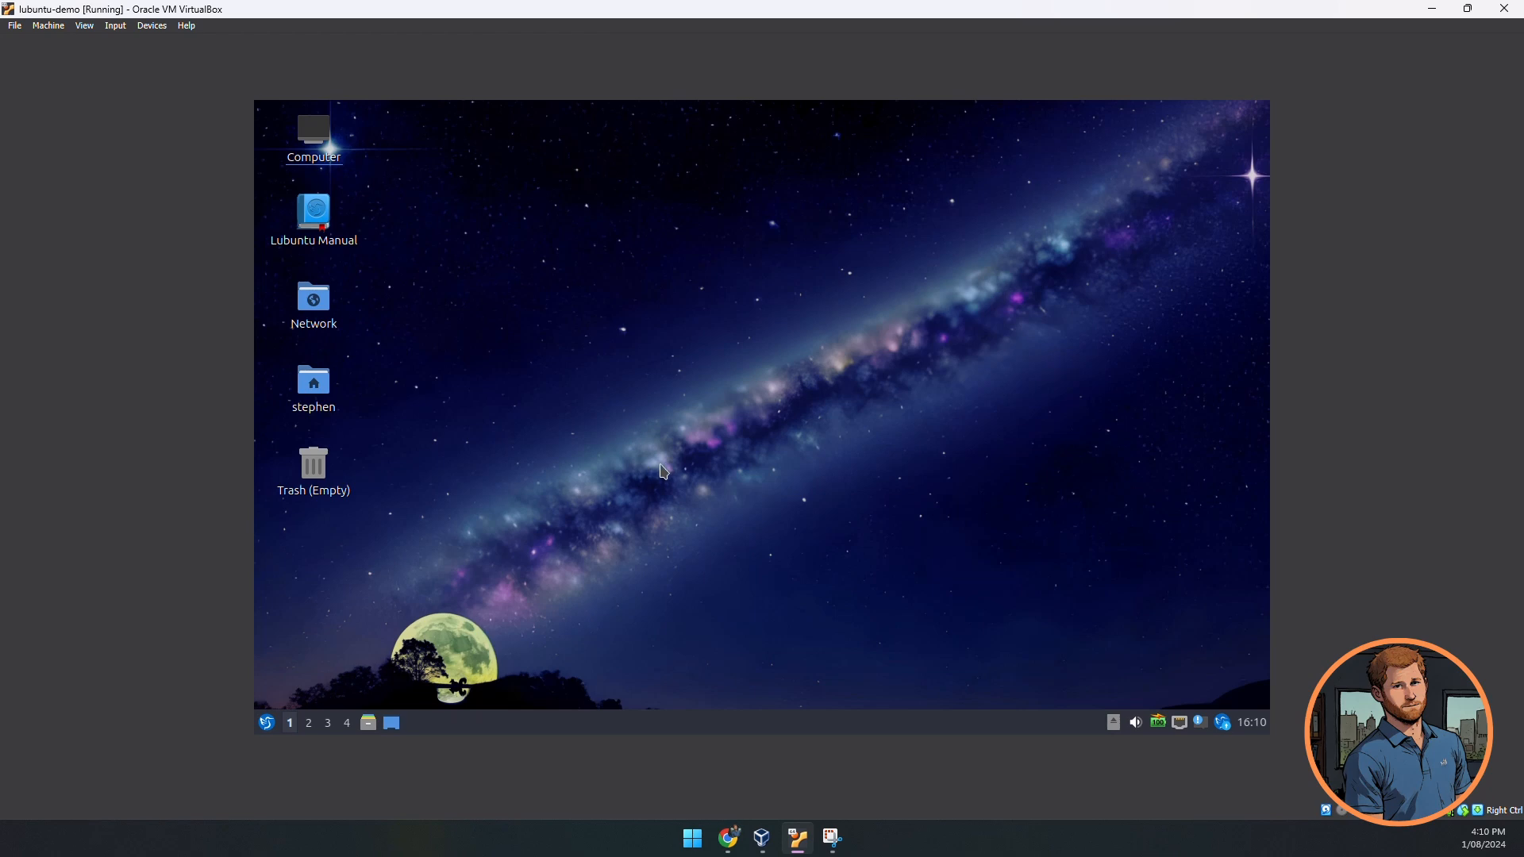
- In VirtualBox Manager, use Stop > Save State on the running lubuntu-demo machine
mouse_move(767, 847)
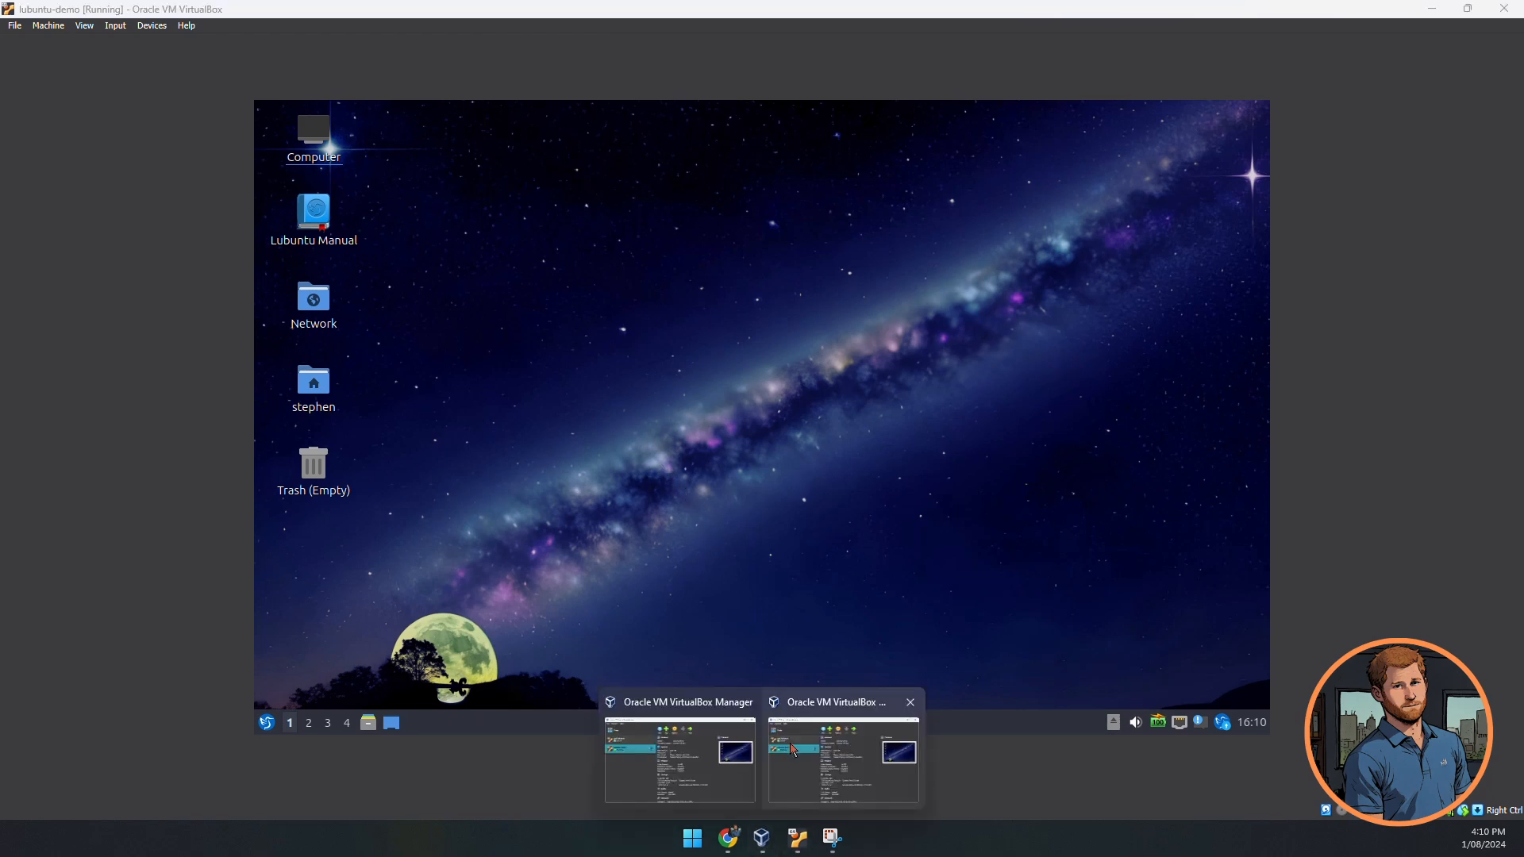
left_click(798, 731)
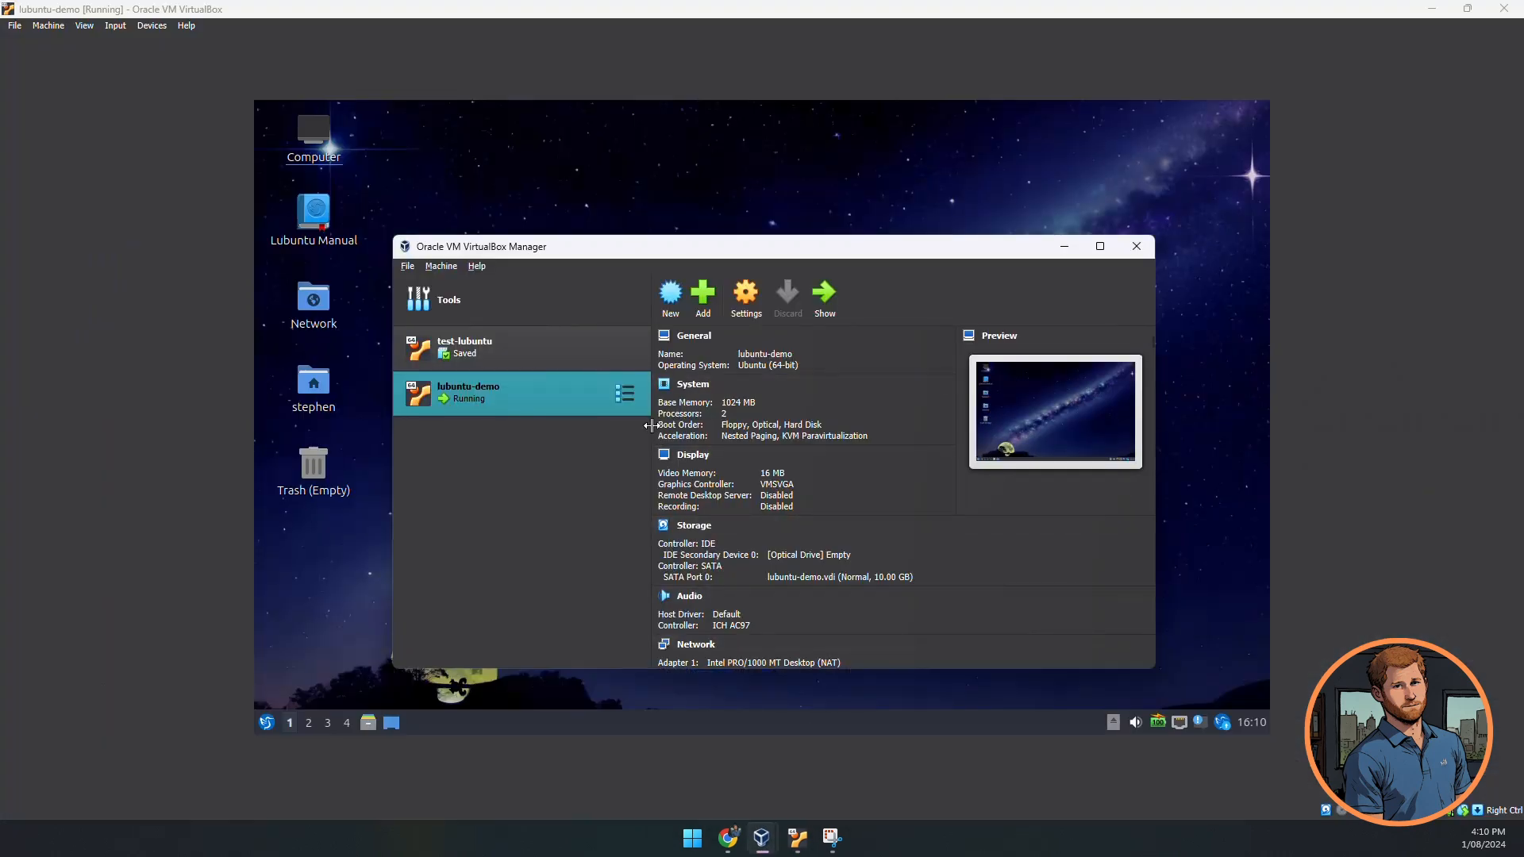
right_click(574, 402)
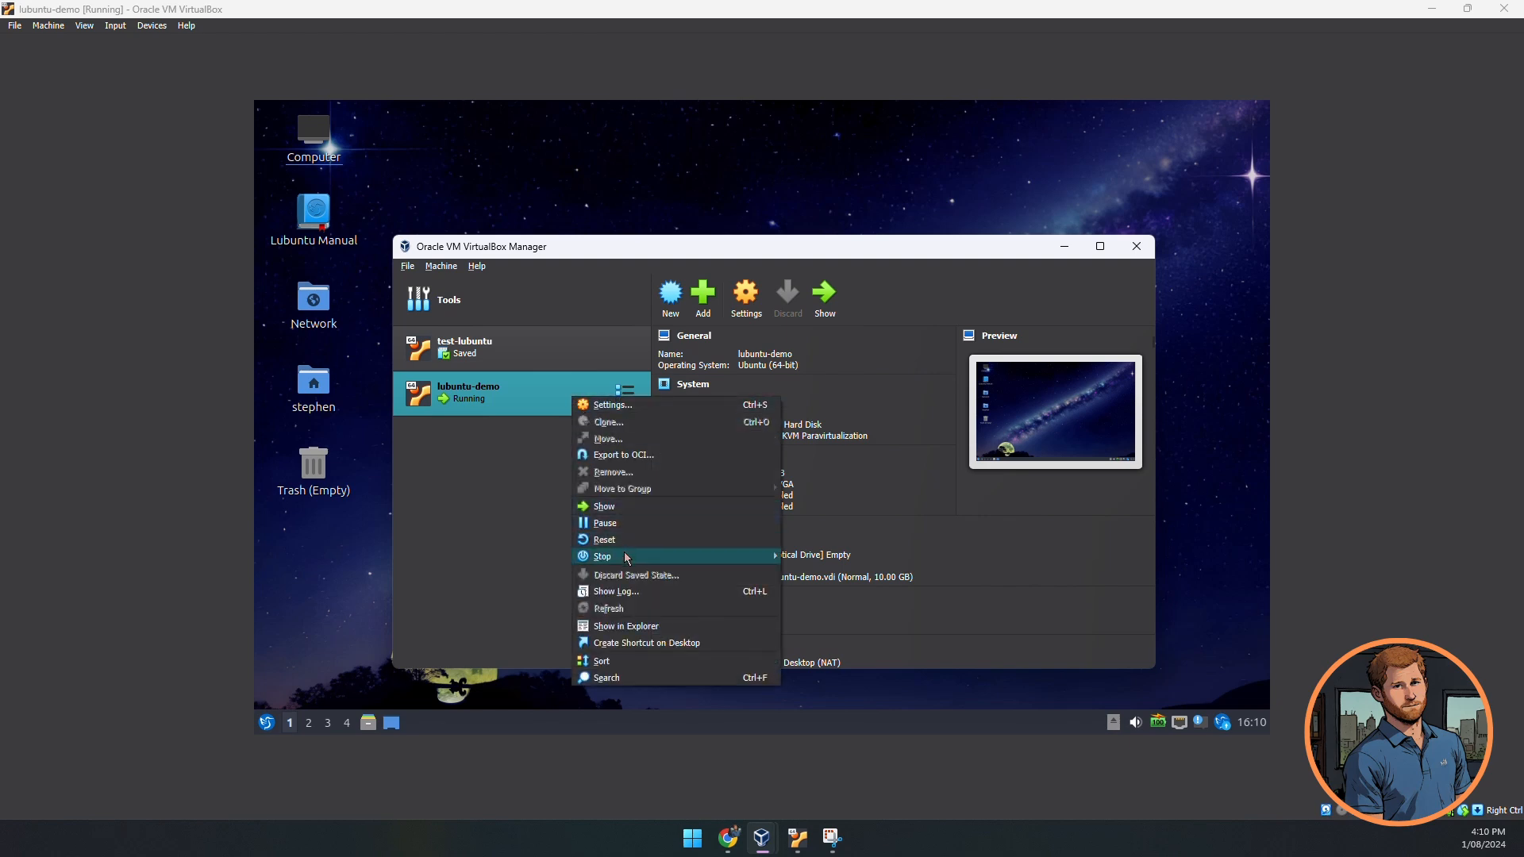
mouse_move(628, 559)
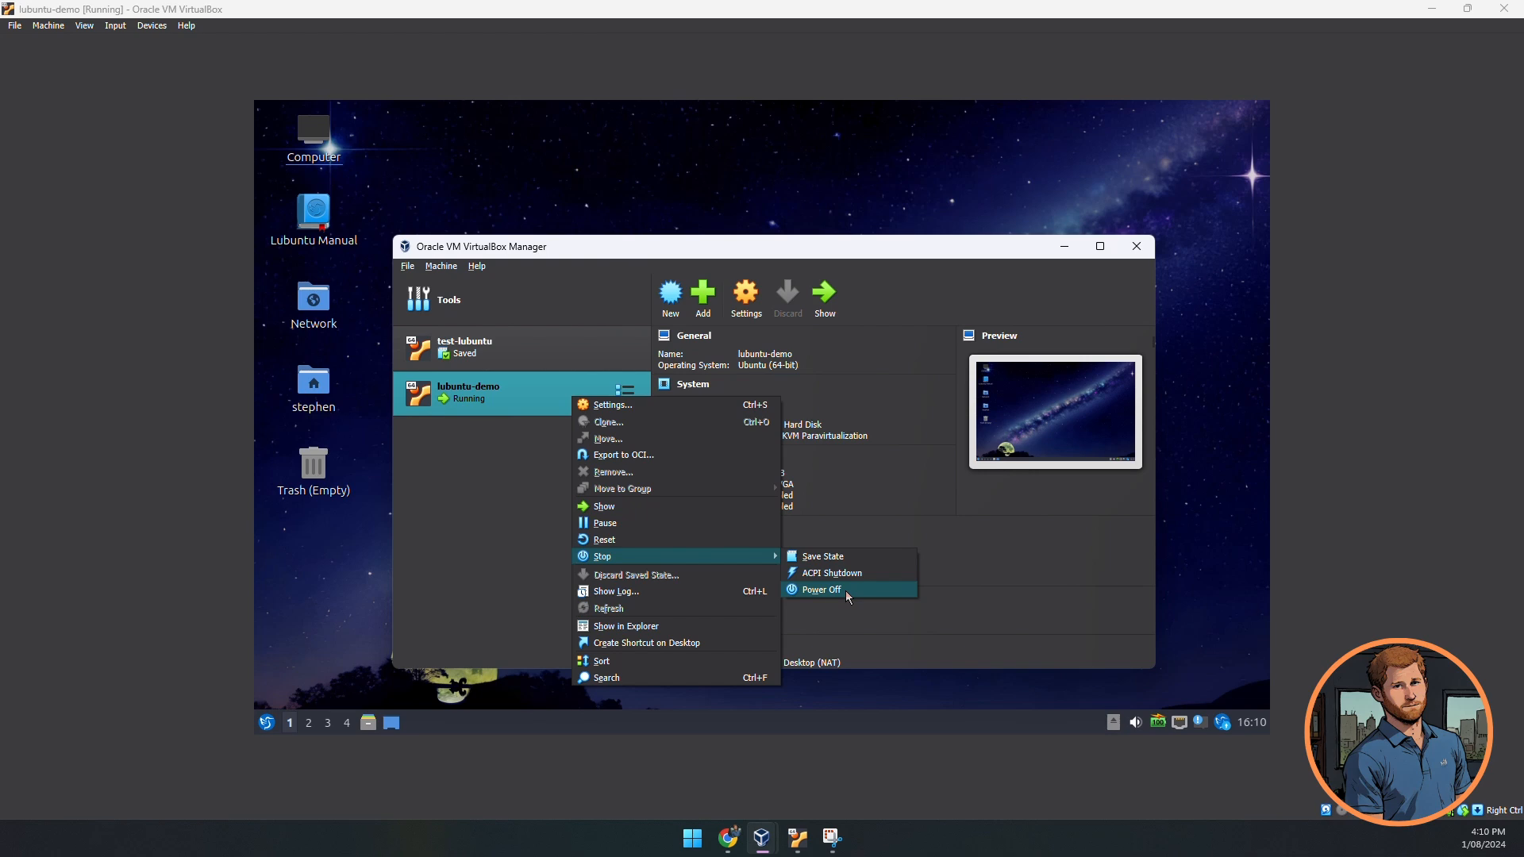
left_click(823, 558)
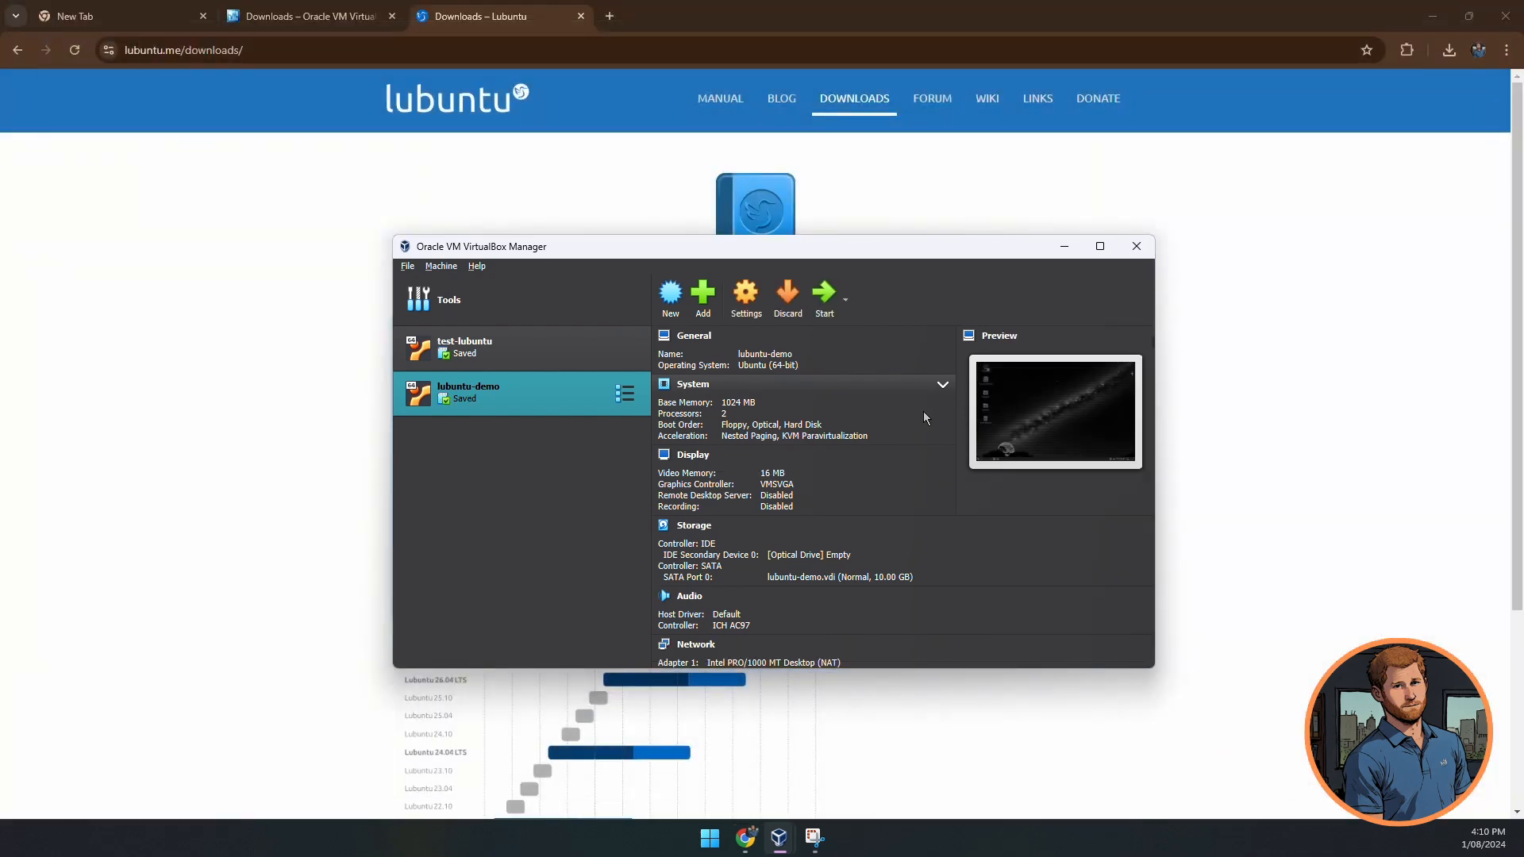
- Give lubuntu-demo a Start > Normal Start to restore it from its saved state
right_click(560, 408)
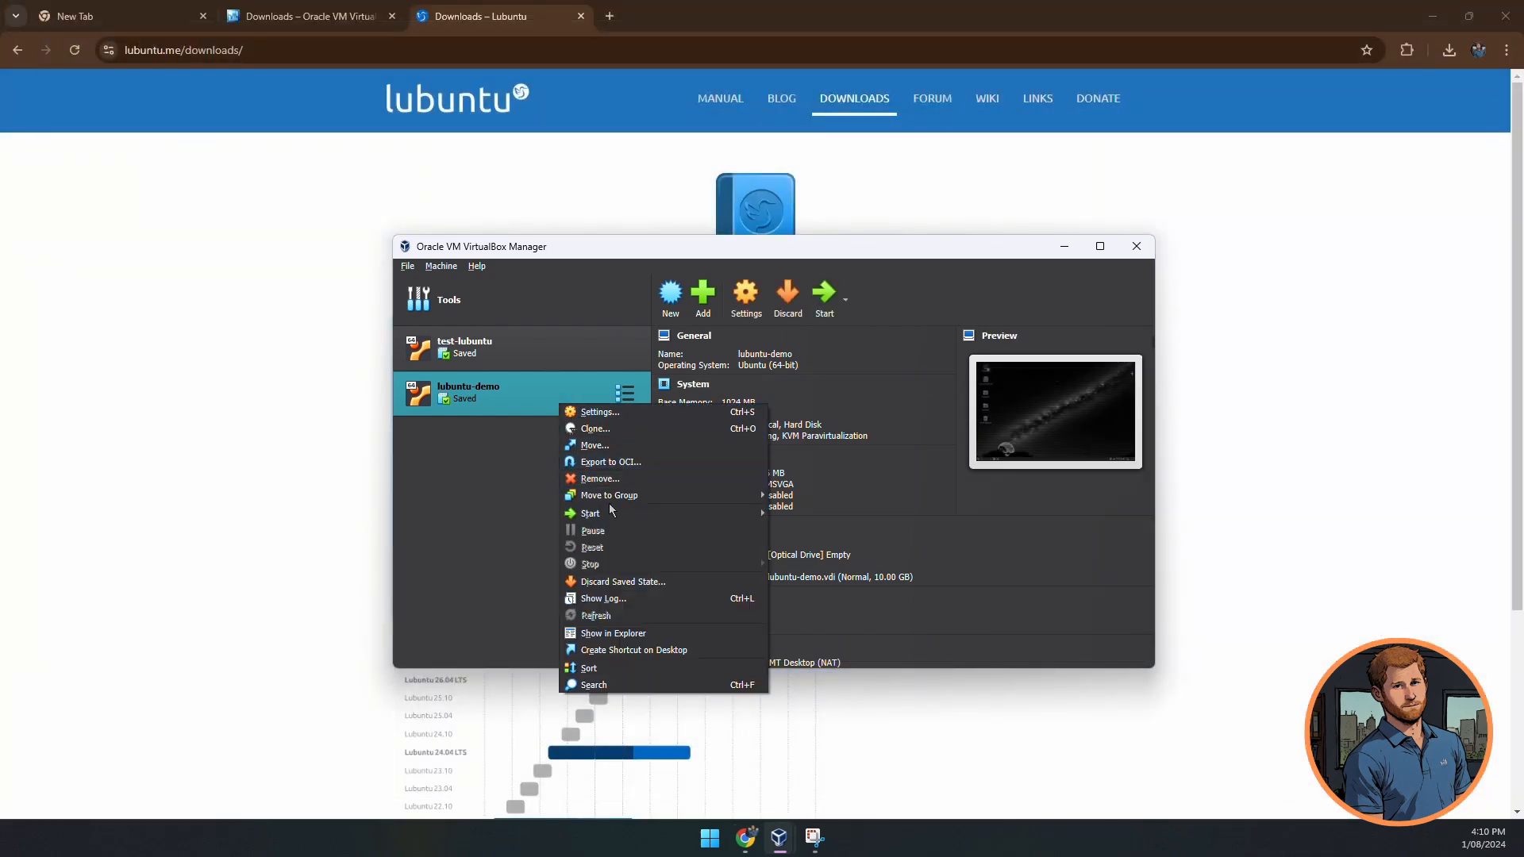
mouse_move(616, 516)
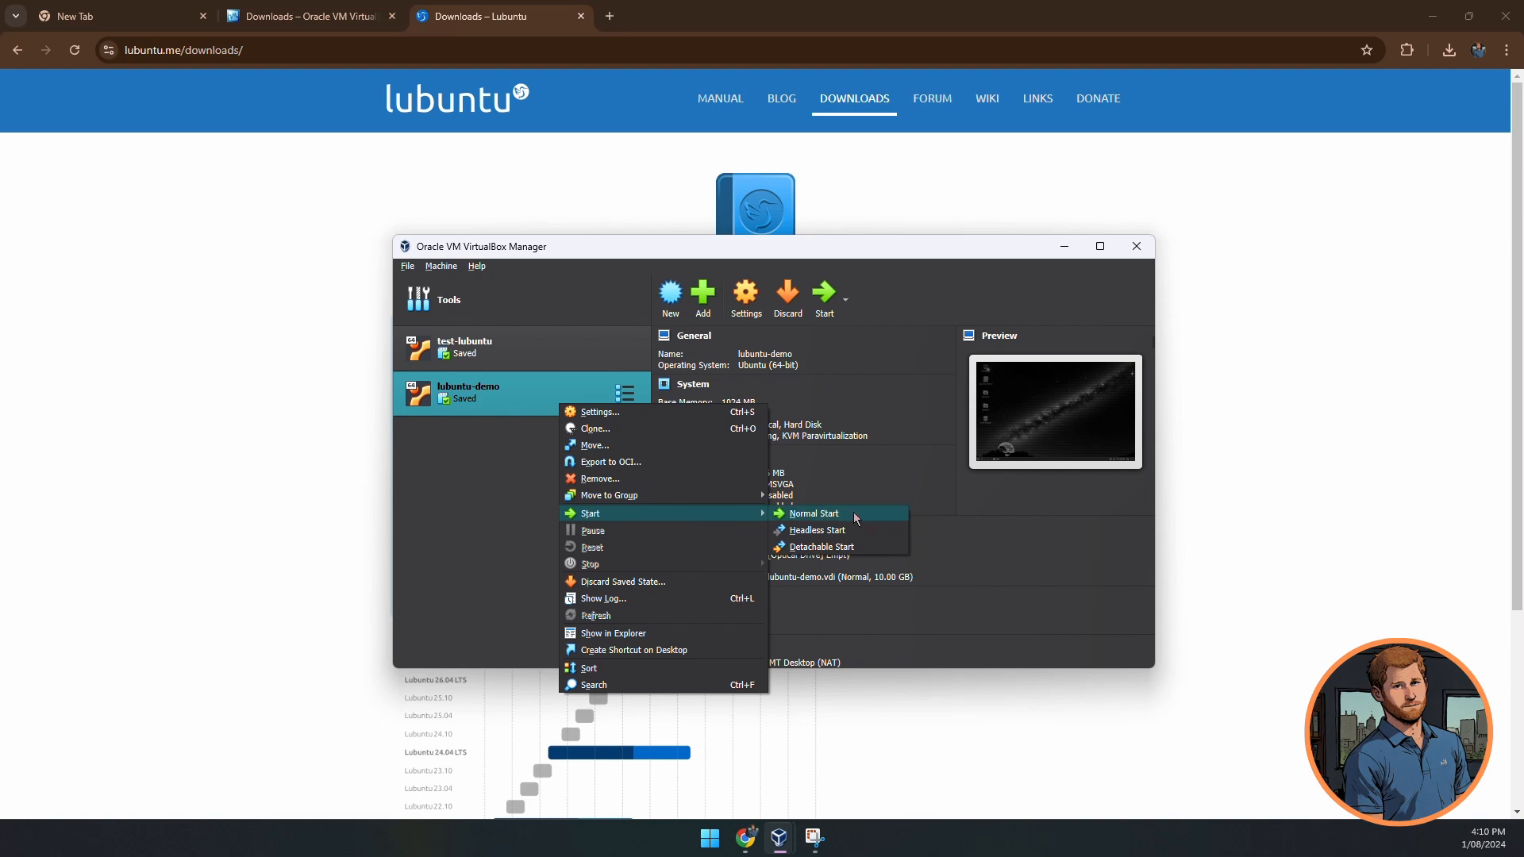
left_click(854, 513)
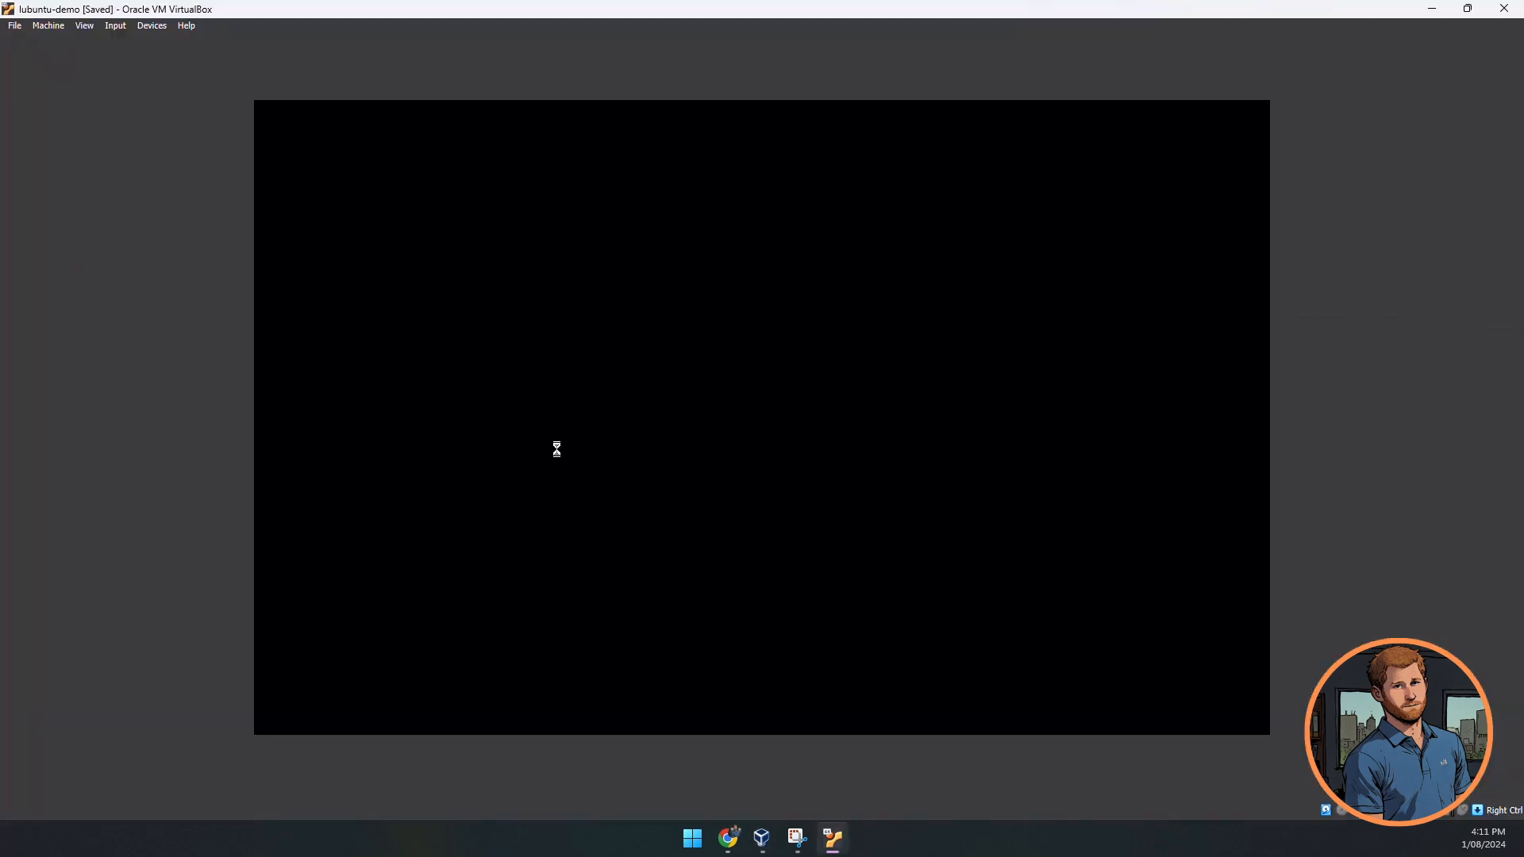